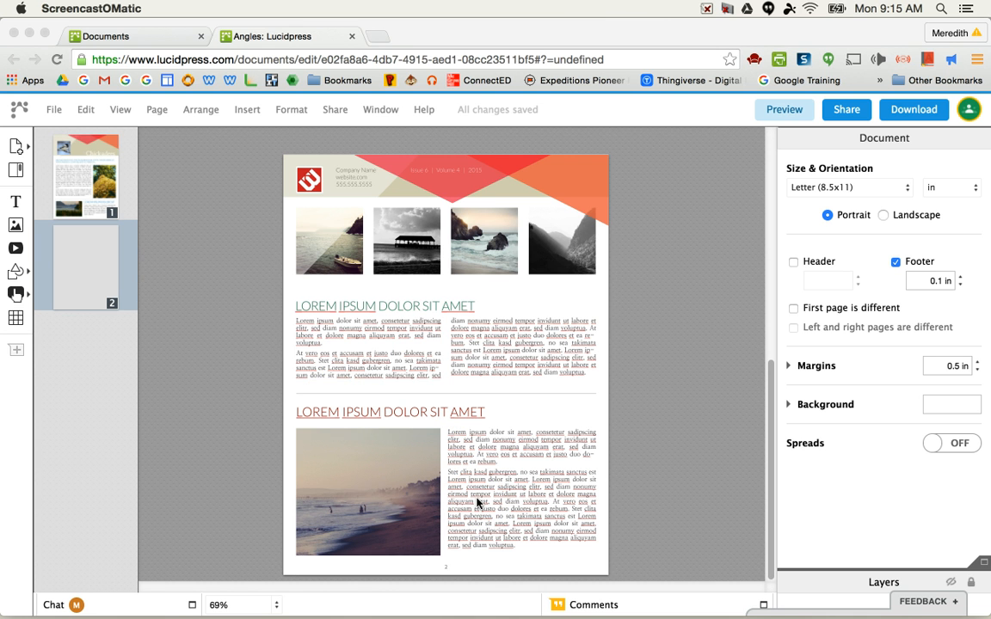
# Step: Replace the red heading above the beach photo on page 2 with "CHICKADEE DIAGRAM"
pyautogui.click(273, 606)
pyautogui.click(277, 606)
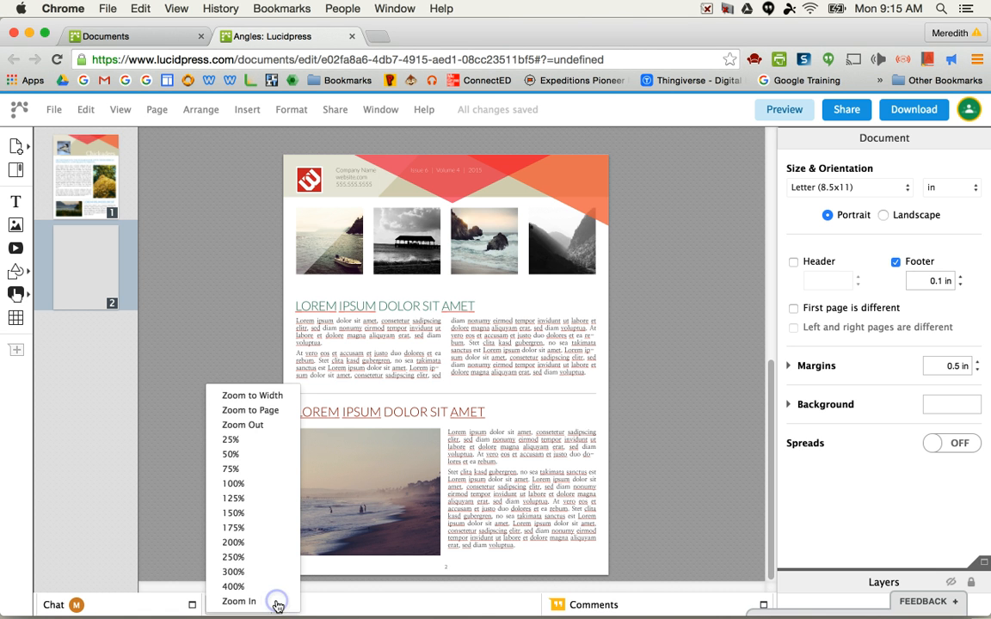
pyautogui.click(266, 396)
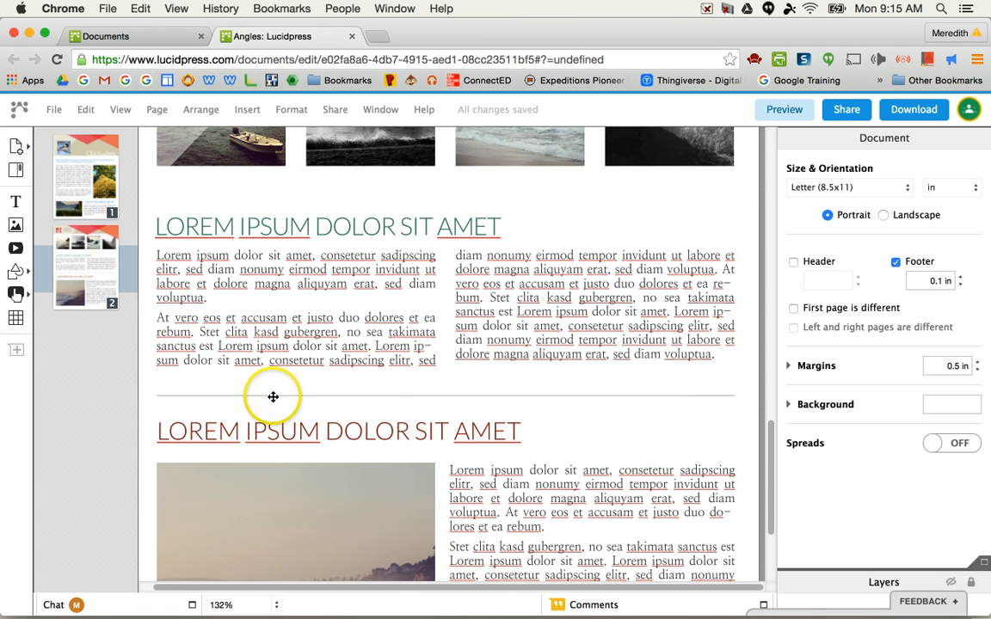
pyautogui.scroll(-2, 504, 269)
pyautogui.scroll(-2, 505, 269)
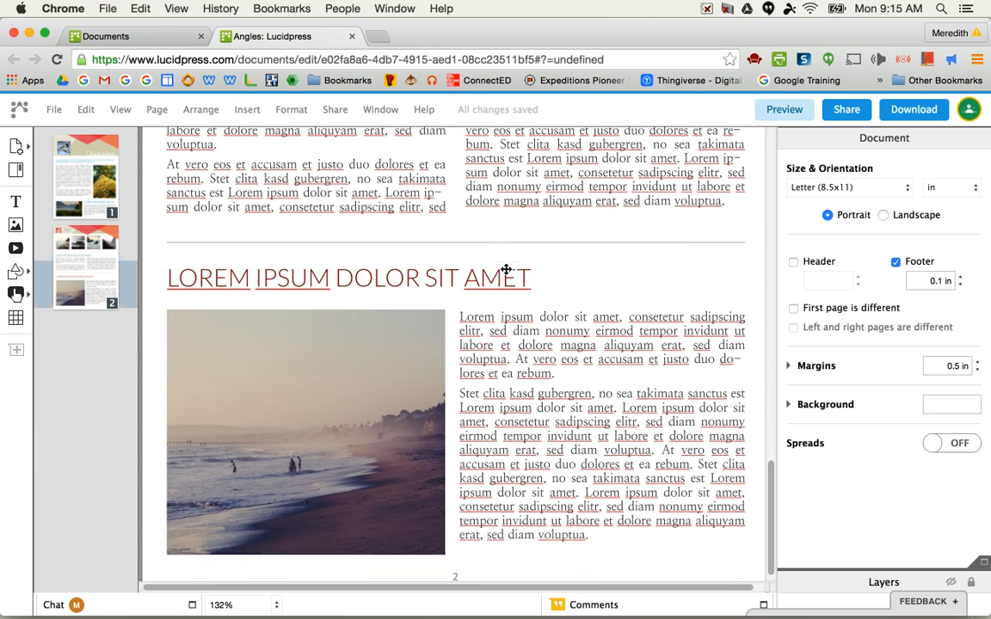
pyautogui.click(506, 270)
pyautogui.click(506, 269)
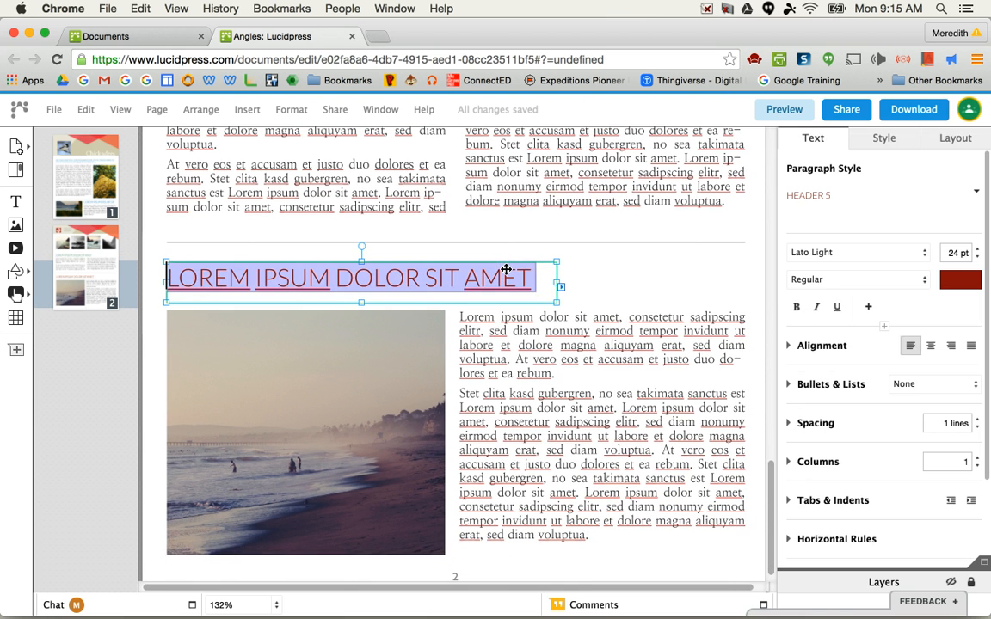
pyautogui.write('CH')
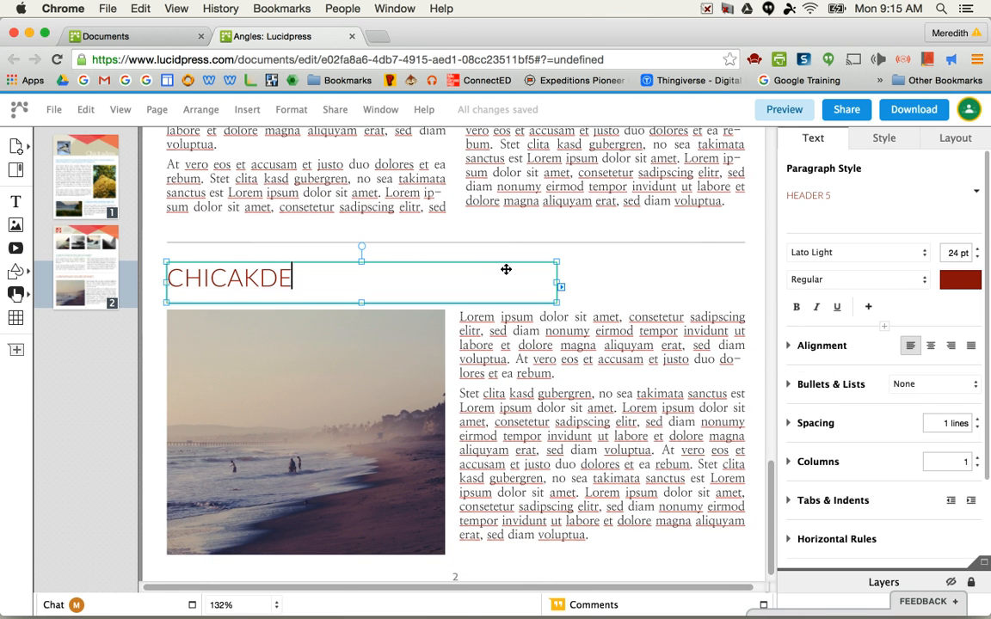
pyautogui.write('ICAKDE')
pyautogui.press('BackSpace')
pyautogui.press('BackSpace')
pyautogui.press('BackSpace')
pyautogui.press('BackSpace')
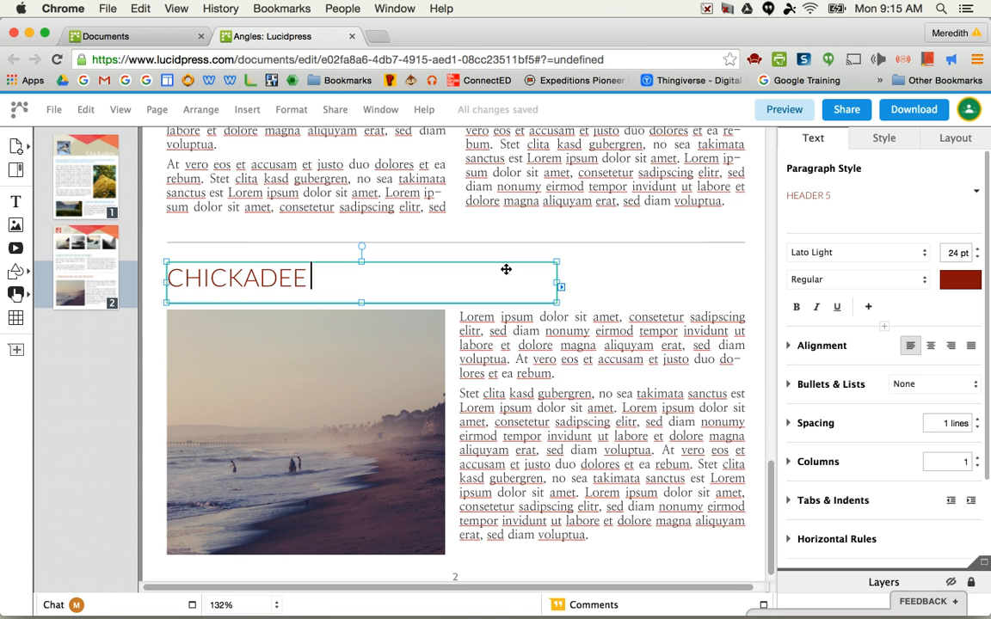
pyautogui.click(688, 245)
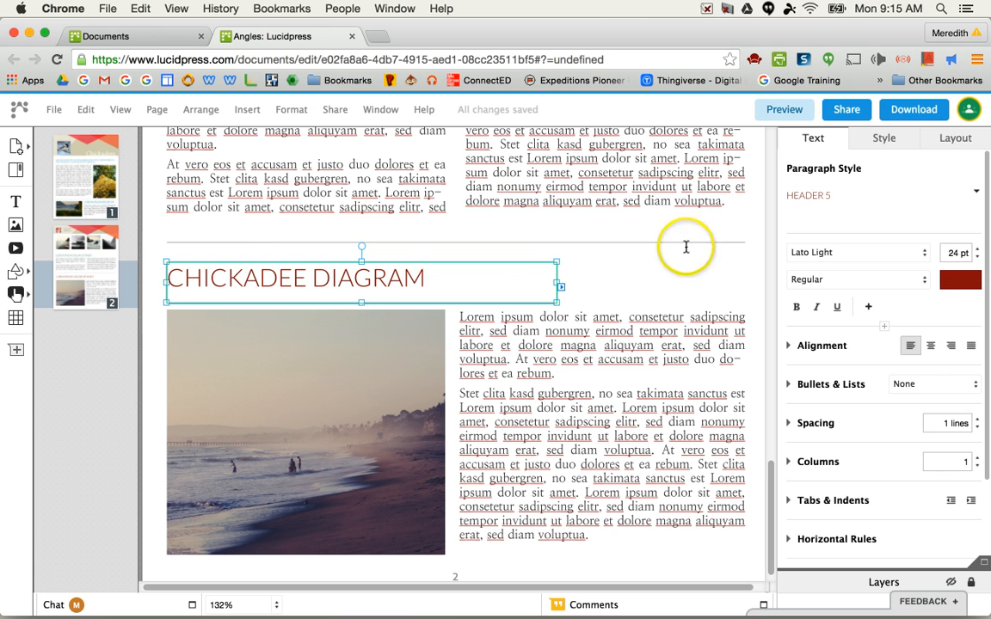
pyautogui.click(653, 256)
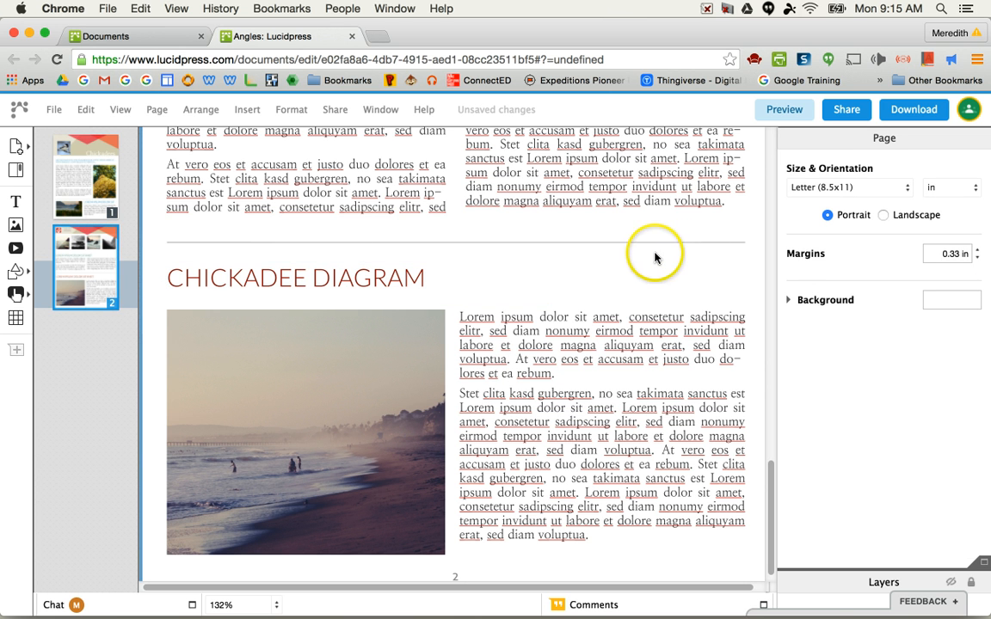
# Step: Delete the placeholder text block beside the beach photo
pyautogui.click(583, 362)
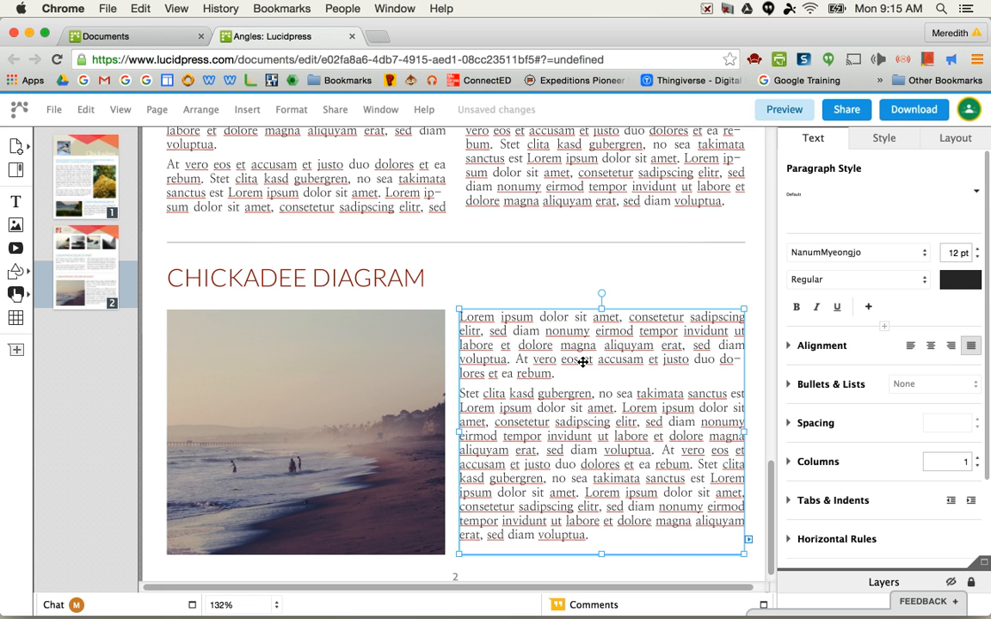
pyautogui.press('Delete')
# Step: Open the image manager for the beach photo and run a Google image search for "chickadee"
pyautogui.click(293, 401)
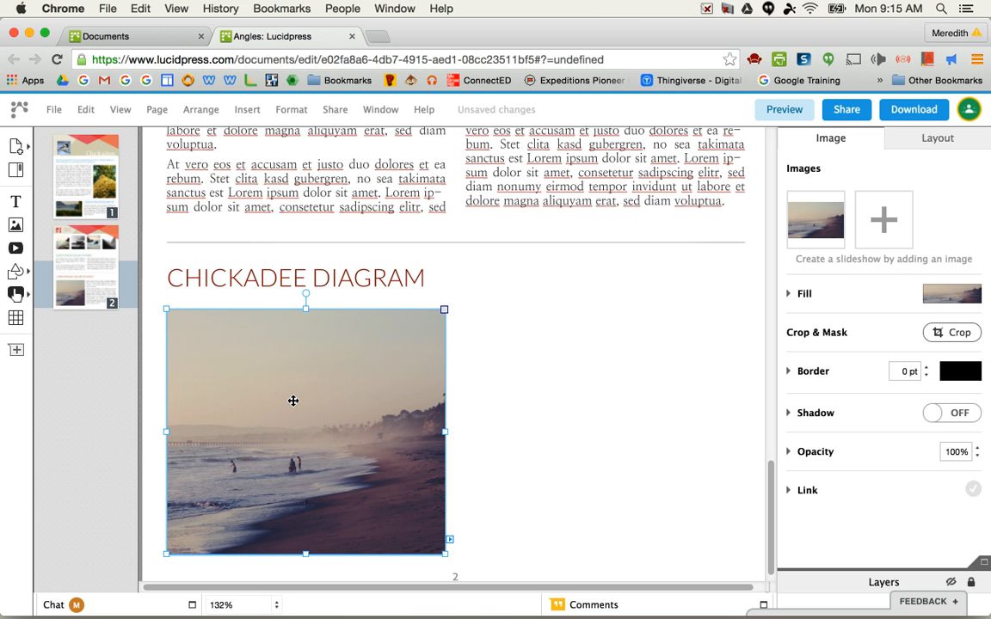
pyautogui.doubleClick(293, 401)
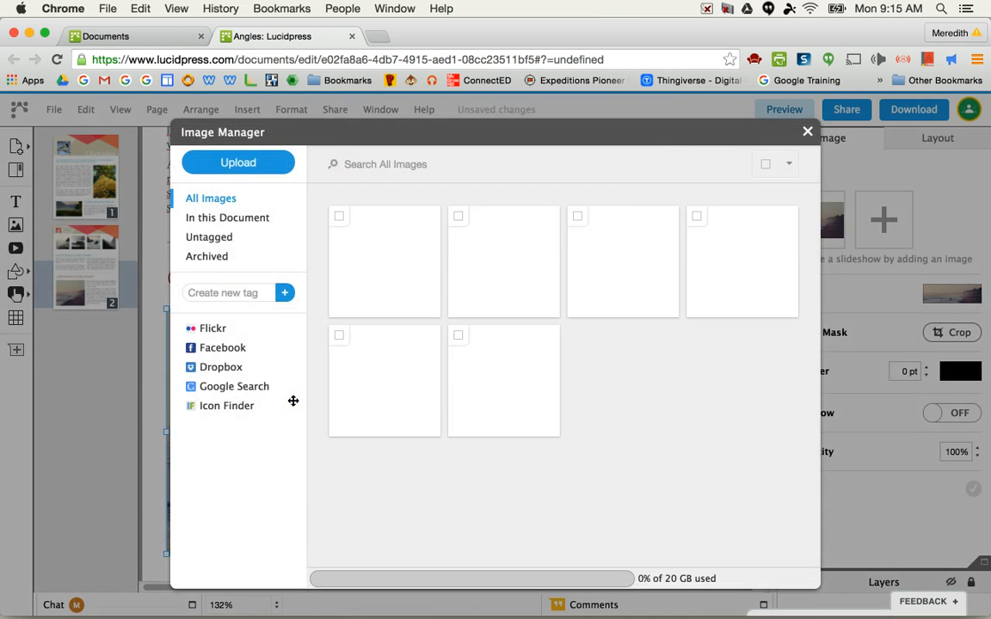
pyautogui.click(313, 252)
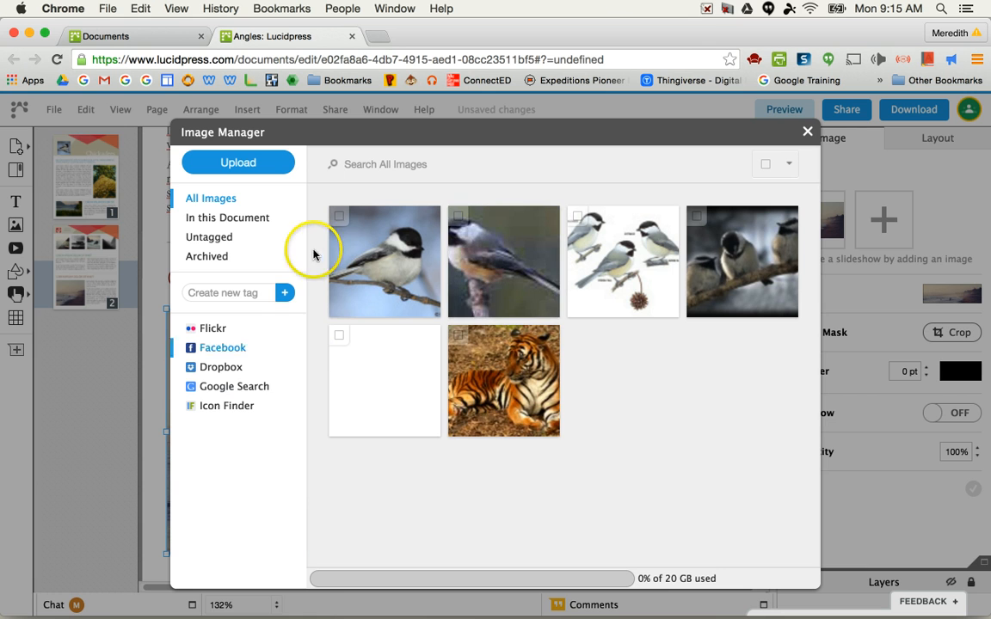
pyautogui.click(247, 389)
pyautogui.click(491, 538)
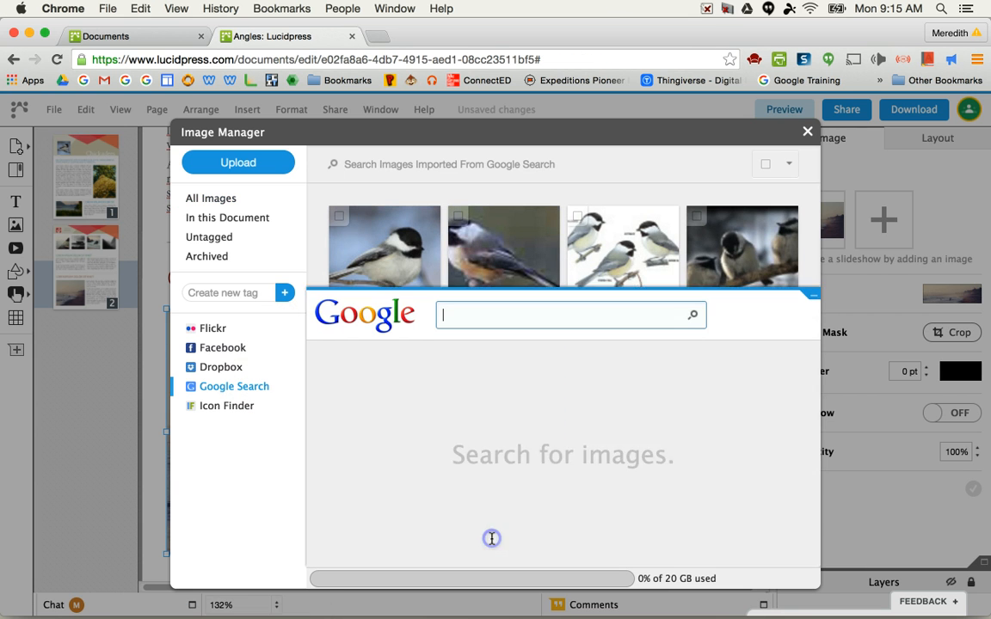
pyautogui.write('c')
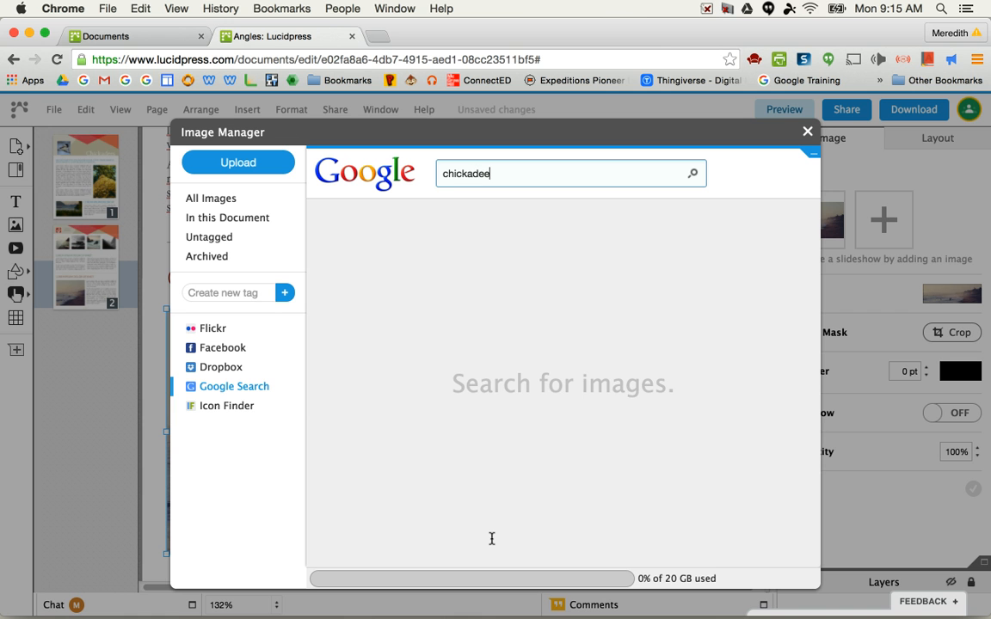
pyautogui.write('hickadee')
pyautogui.press('Return')
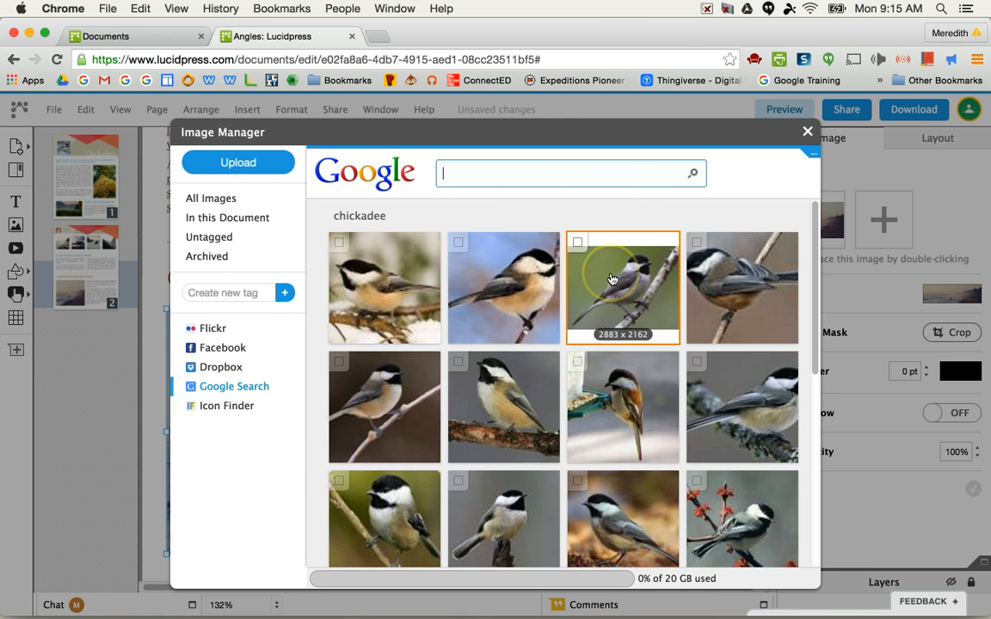
# Step: Import the 1024 x 1024 chickadee picture, replace the beach photo with it, and move it to the middle below the heading
pyautogui.scroll(-1, 611, 279)
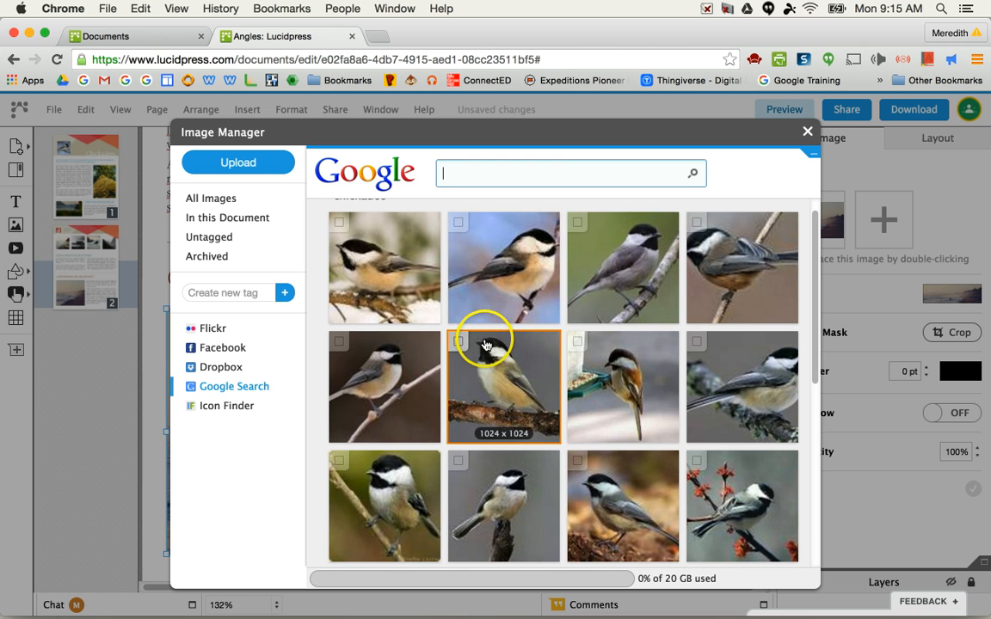
pyautogui.click(457, 342)
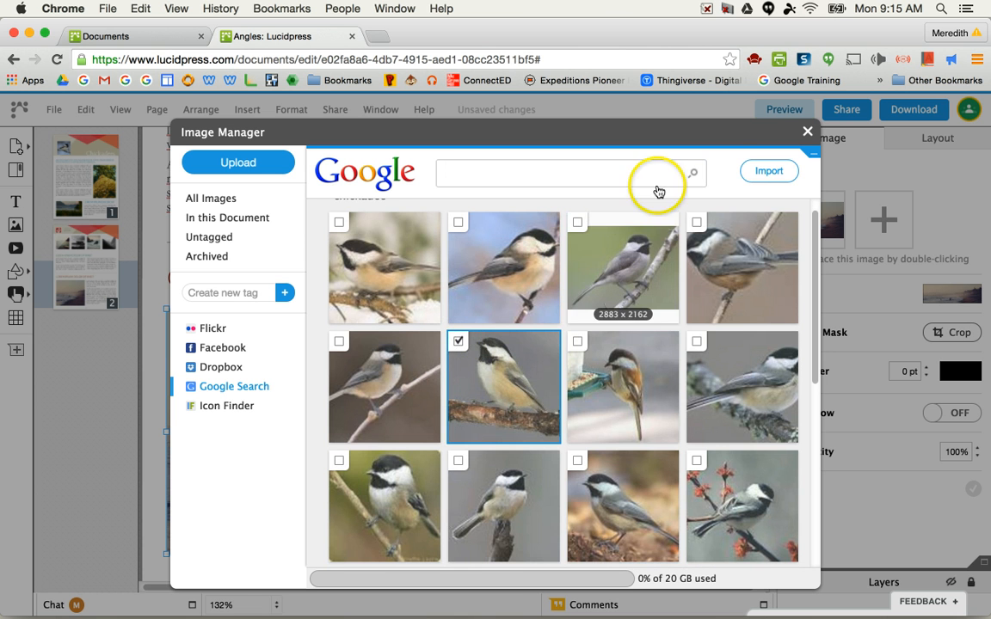
pyautogui.click(749, 175)
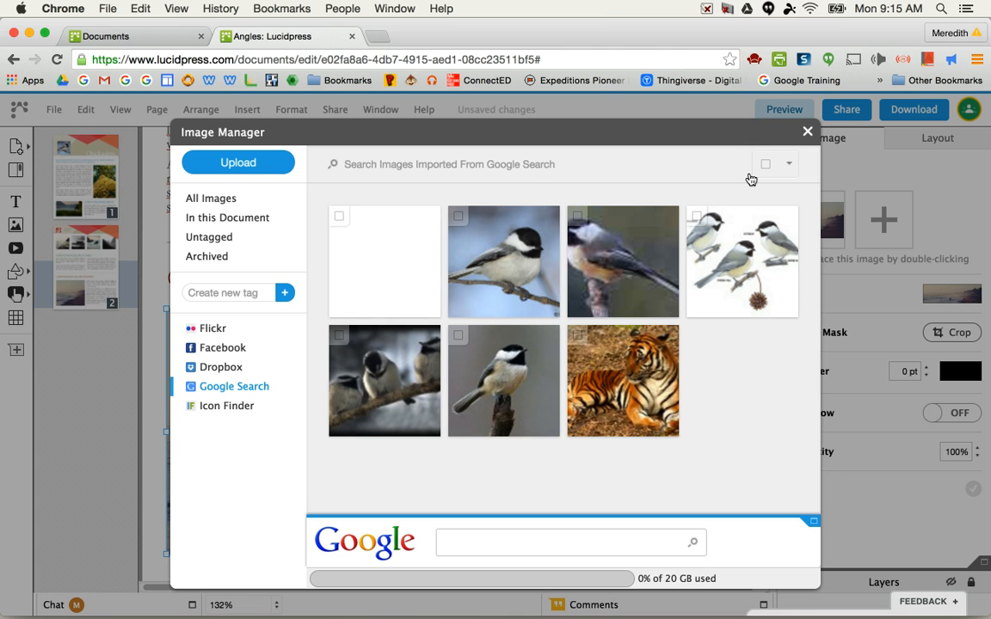
pyautogui.click(387, 245)
pyautogui.click(388, 248)
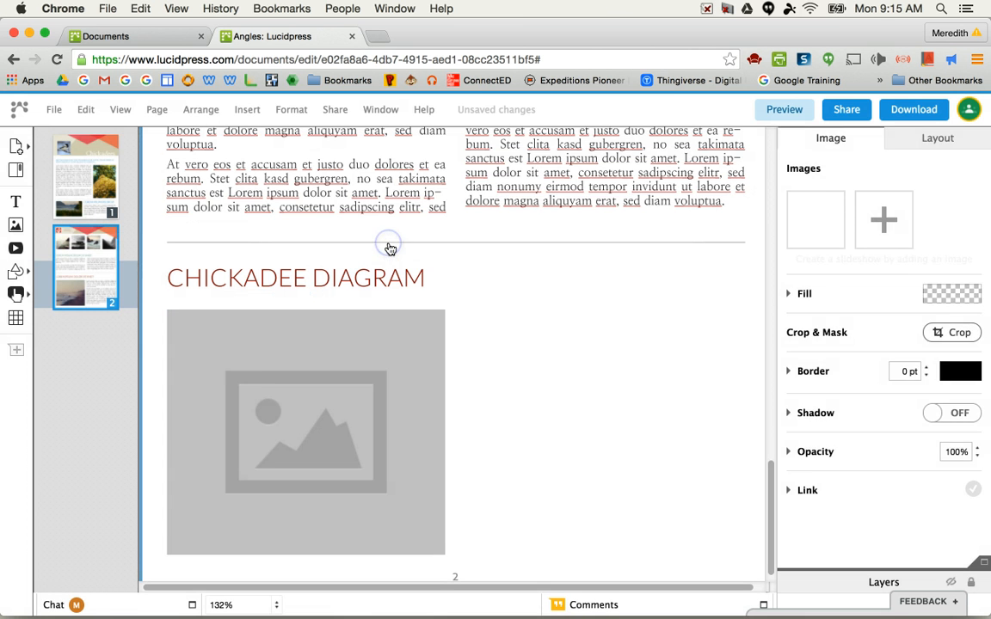
pyautogui.moveTo(293, 389); pyautogui.dragTo(449, 382)
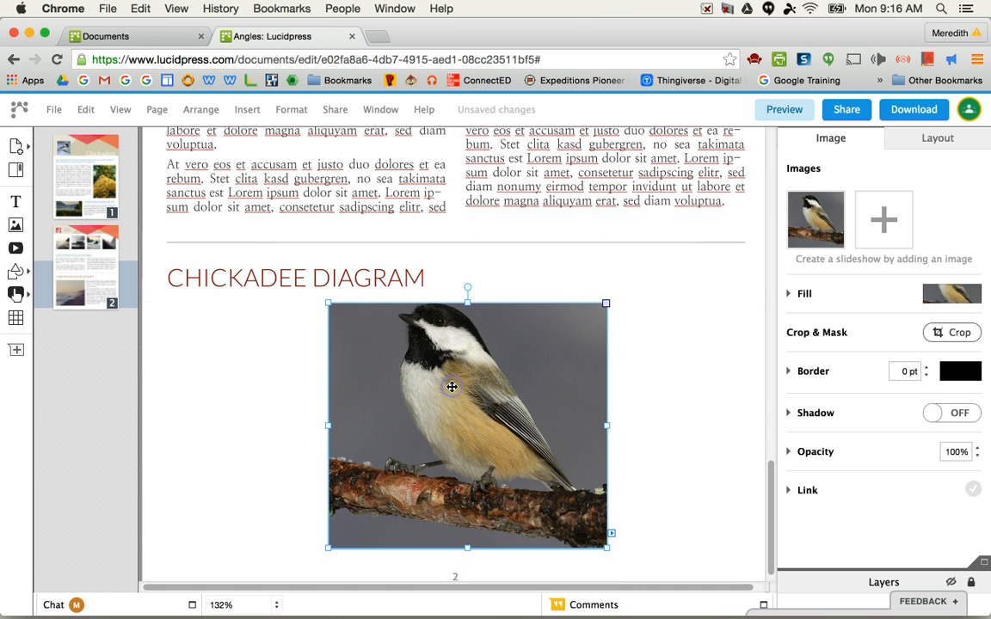
pyautogui.click(678, 386)
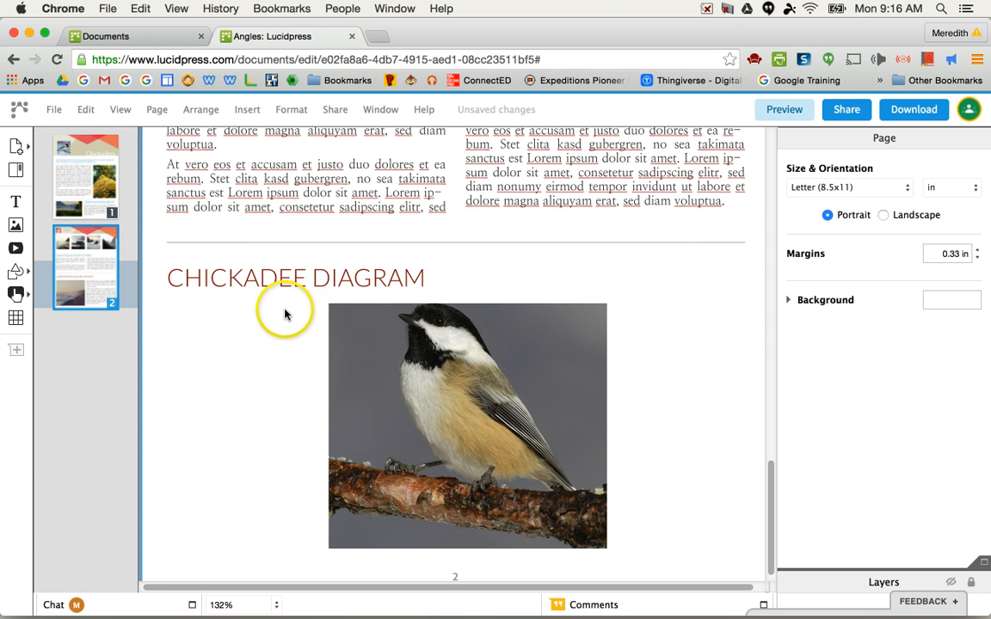
# Step: Add a block arrow shape over the chickadee picture, make it much flatter, and rotate it to point up to the right
pyautogui.click(25, 271)
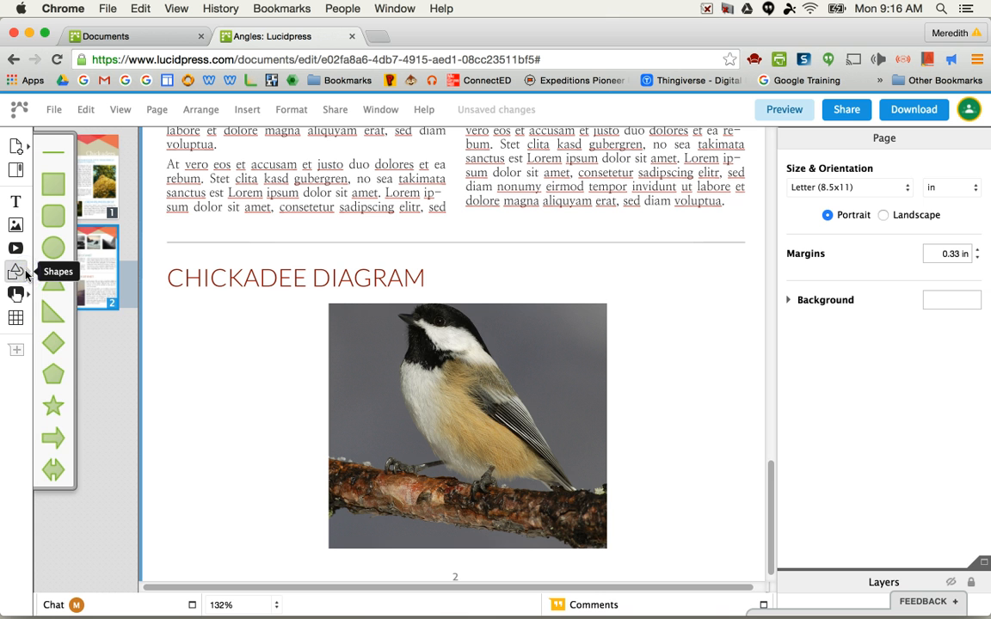
pyautogui.click(60, 441)
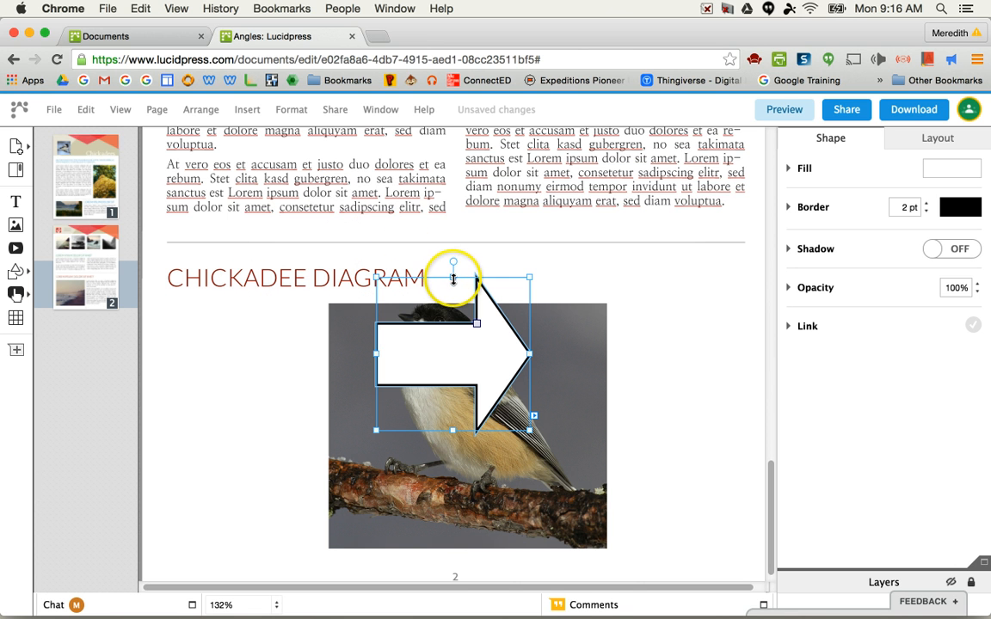
pyautogui.moveTo(453, 278); pyautogui.dragTo(454, 385)
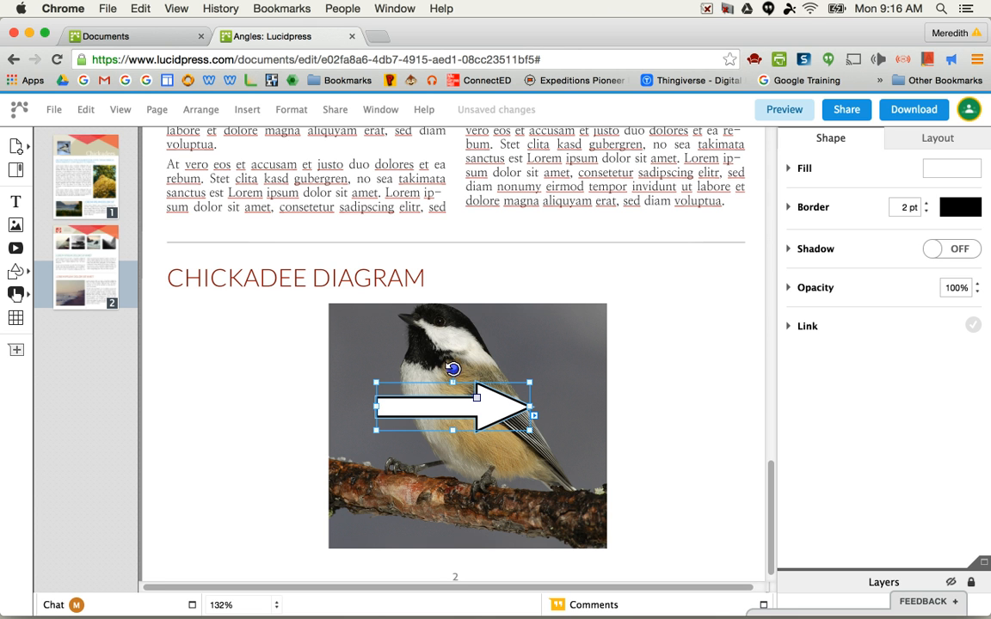
pyautogui.moveTo(453, 368); pyautogui.dragTo(421, 330)
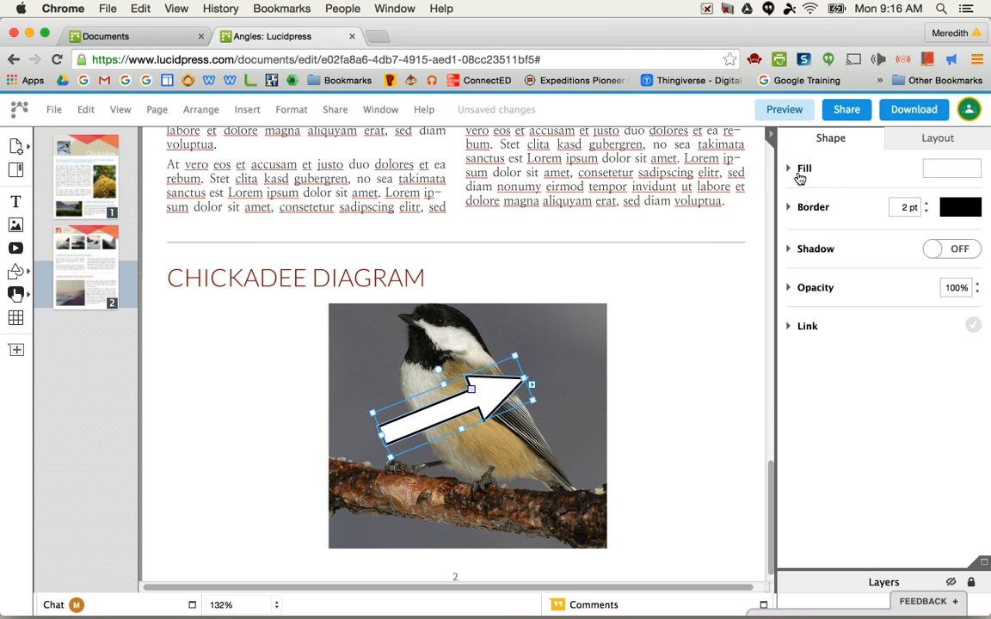
# Step: Change the arrow's fill colour to orange
pyautogui.click(929, 172)
pyautogui.click(884, 204)
pyautogui.click(869, 204)
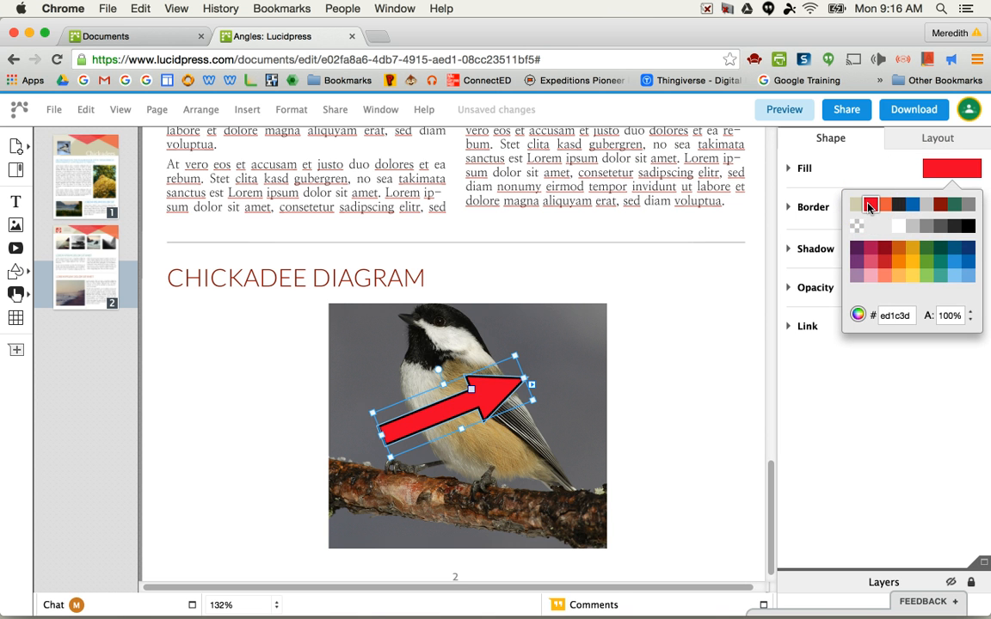
pyautogui.click(884, 205)
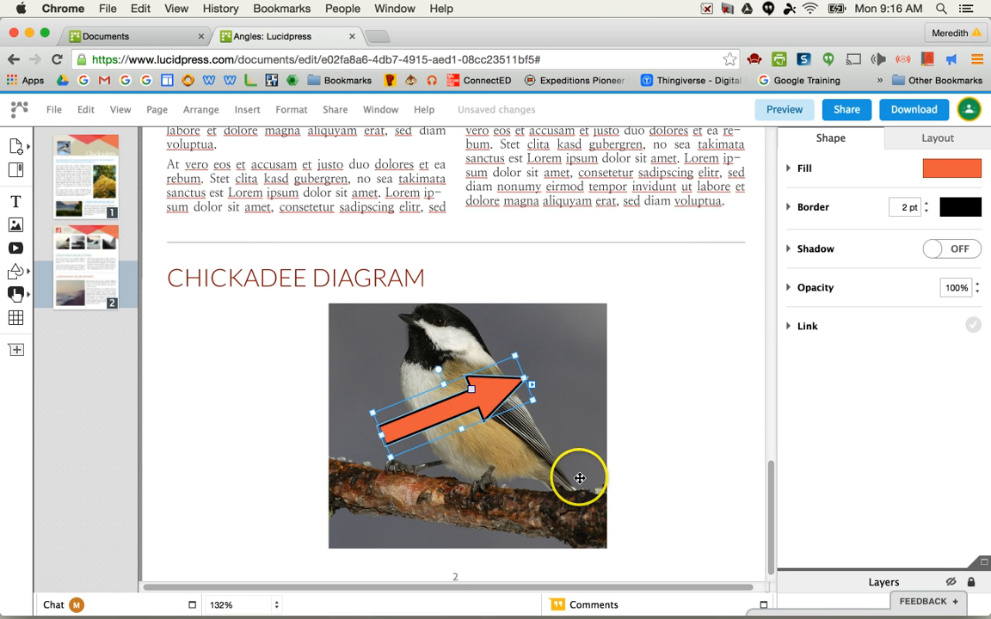
# Step: Move the orange arrow so that its tip points at the chickadee's beak
pyautogui.scroll(1, 484, 429)
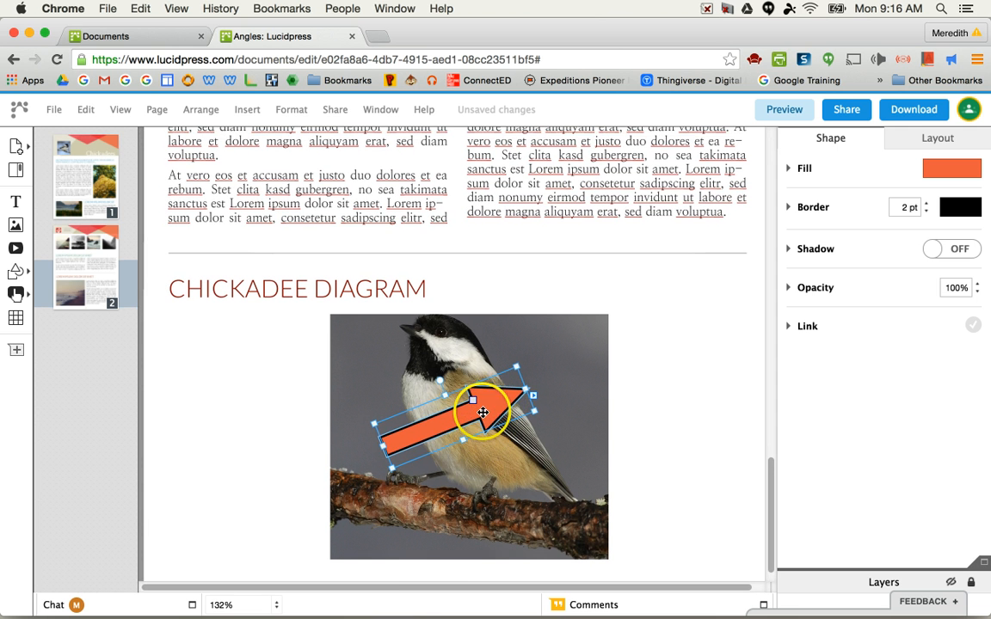
pyautogui.moveTo(483, 410); pyautogui.dragTo(357, 351)
pyautogui.click(262, 487)
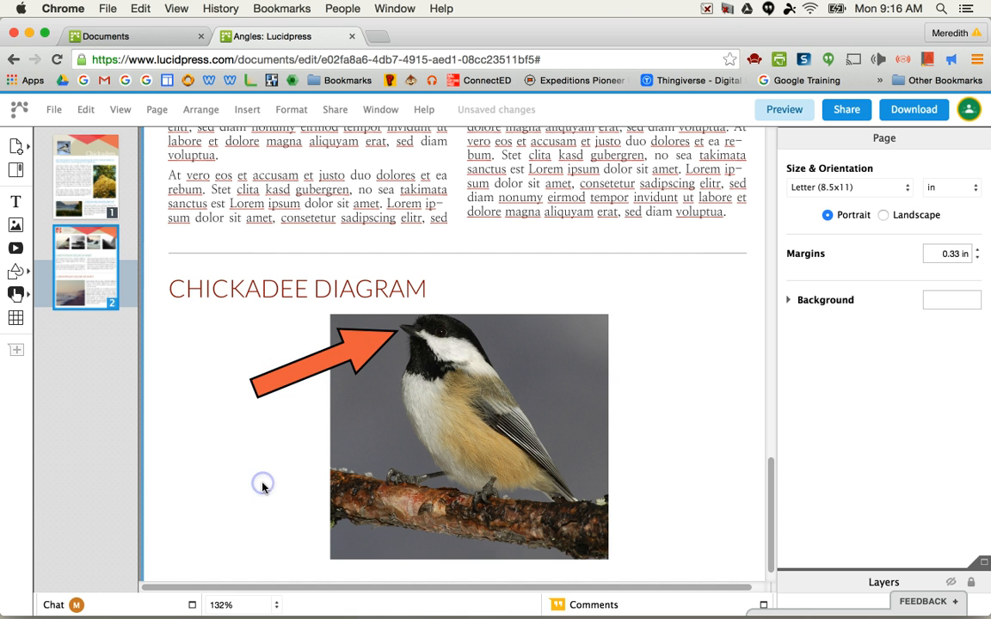
pyautogui.click(280, 384)
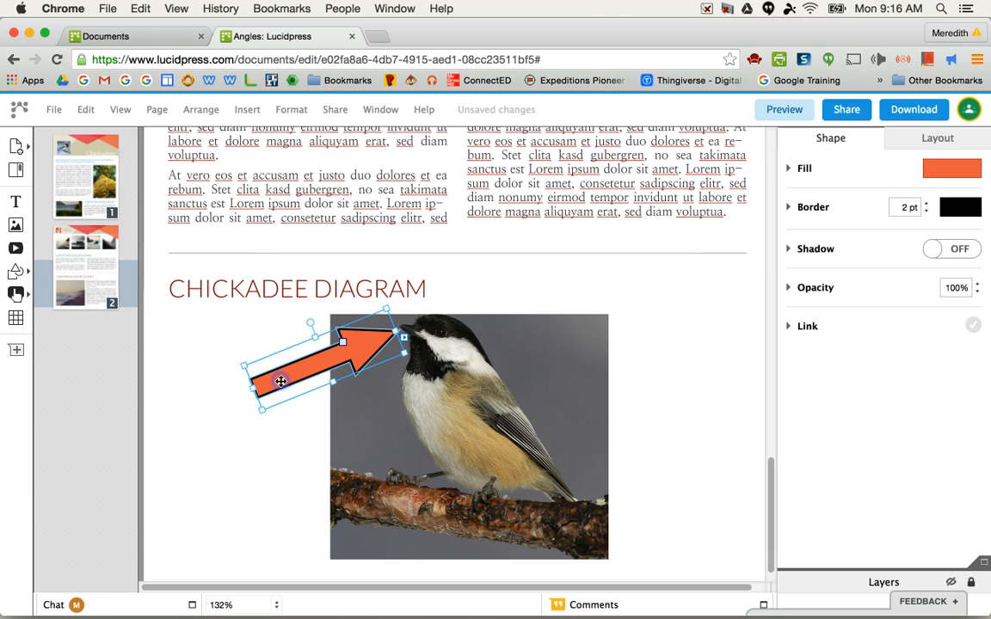
pyautogui.click(205, 381)
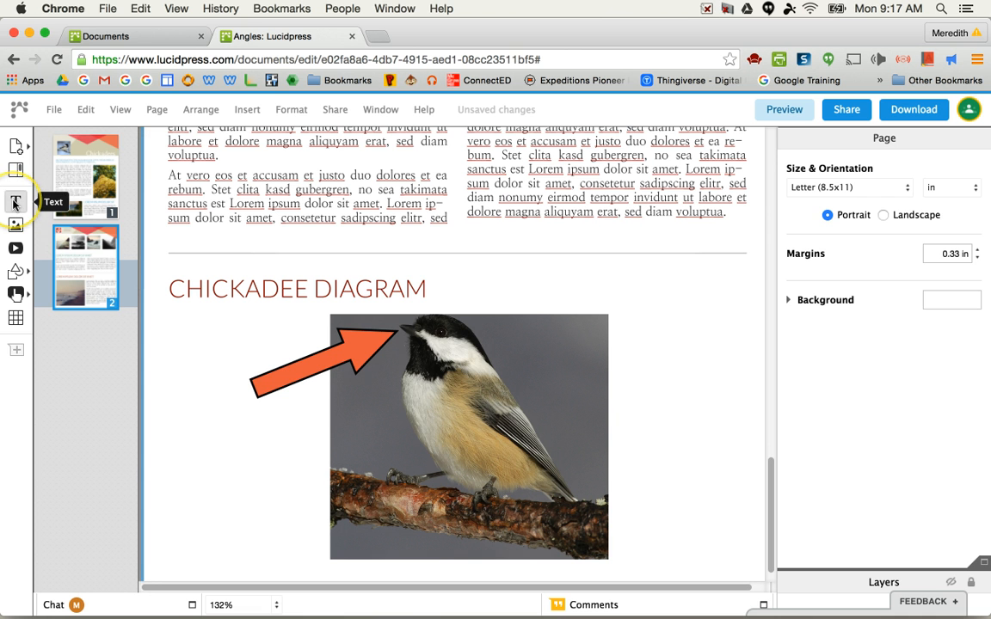
# Step: Add a text box reading "Small, strong beak for cracking seeds and picking up bugs." and shrink it to fit the text
pyautogui.click(14, 204)
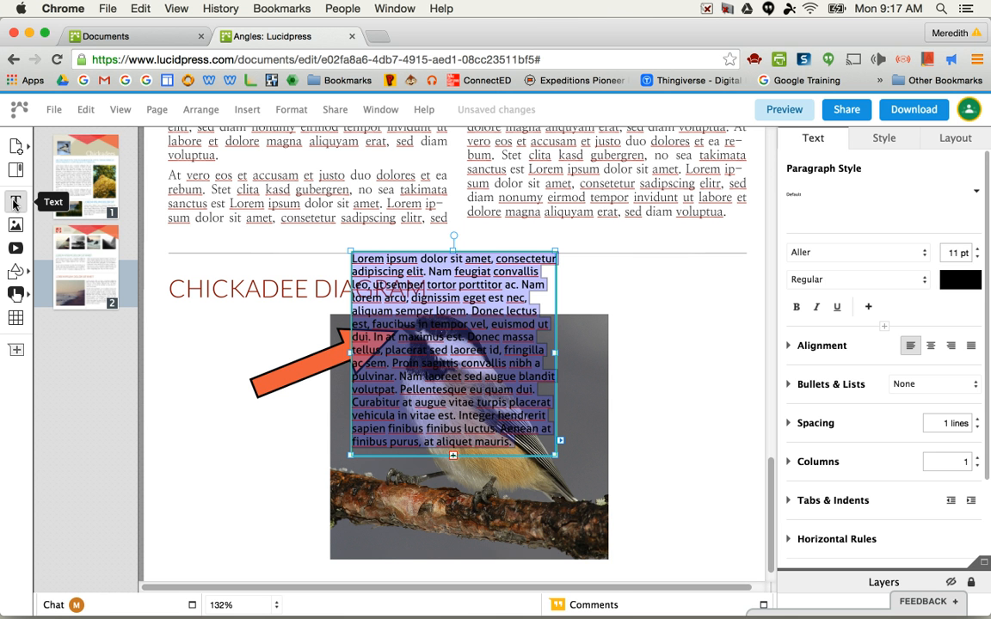
pyautogui.write('S')
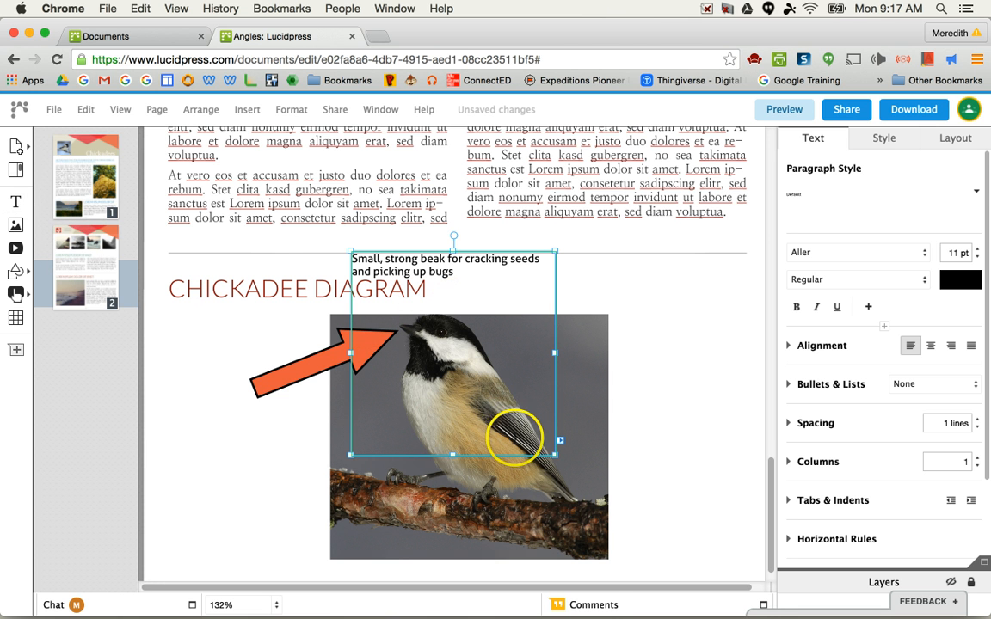
pyautogui.write('.')
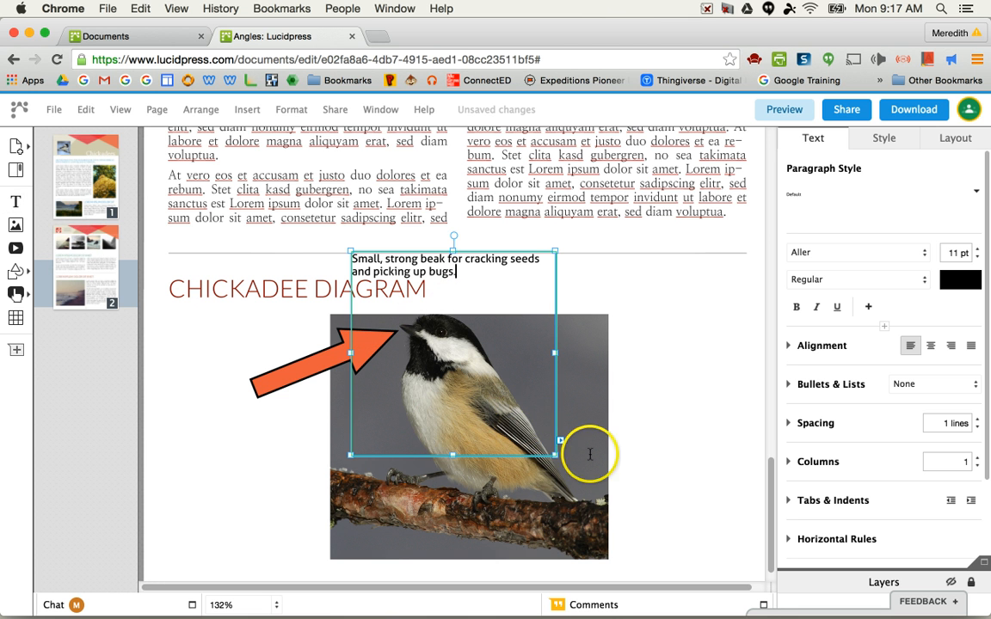
pyautogui.moveTo(556, 455); pyautogui.dragTo(549, 288)
pyautogui.click(482, 249)
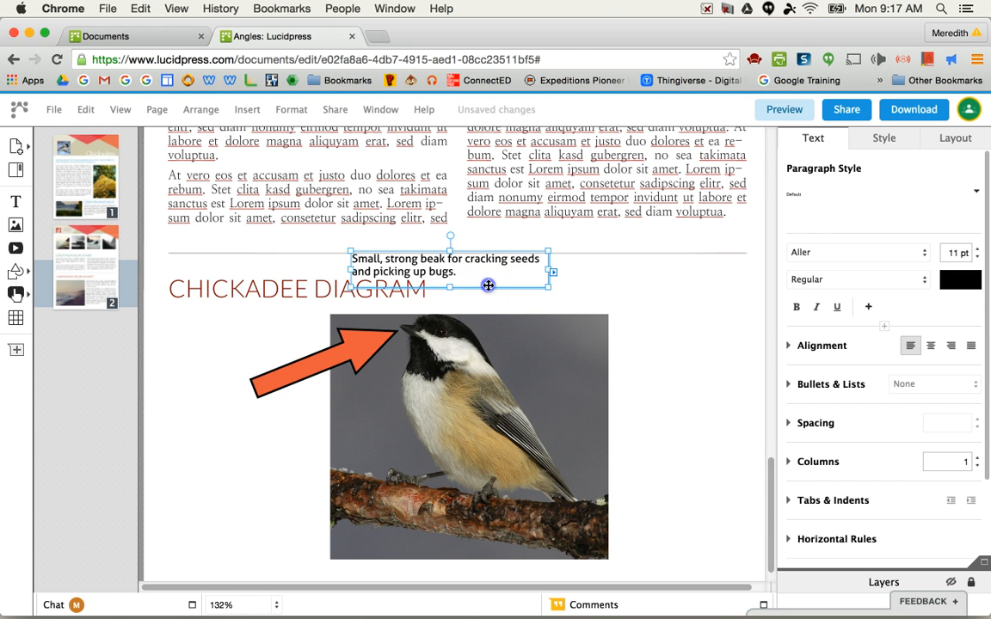
# Step: Move the beak text box off the heading to the blank area below the arrow's tail and set its font size to 13 pt
pyautogui.moveTo(422, 272); pyautogui.dragTo(282, 442)
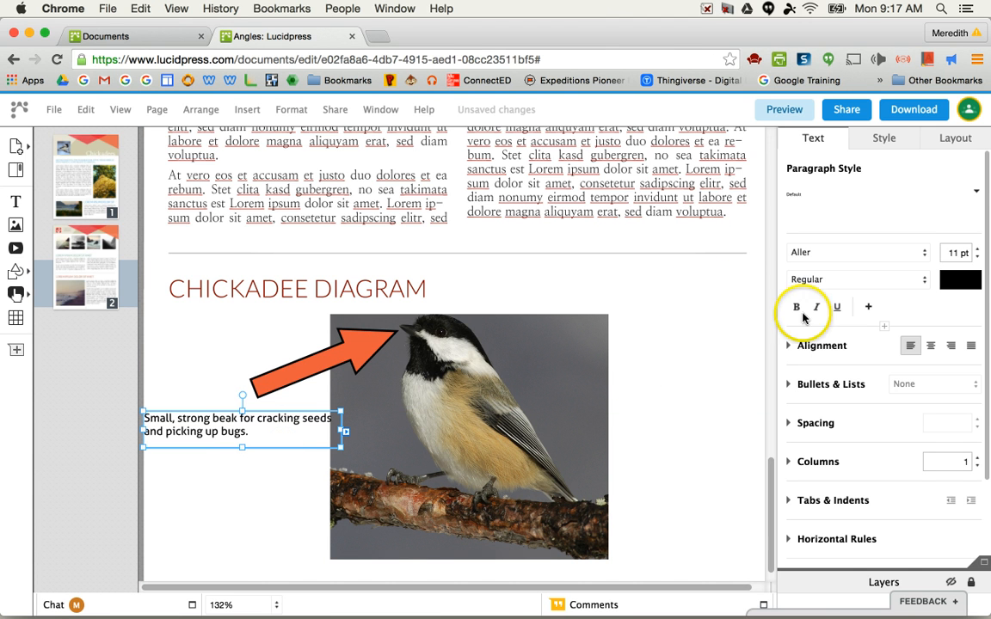
pyautogui.click(976, 249)
pyautogui.click(976, 250)
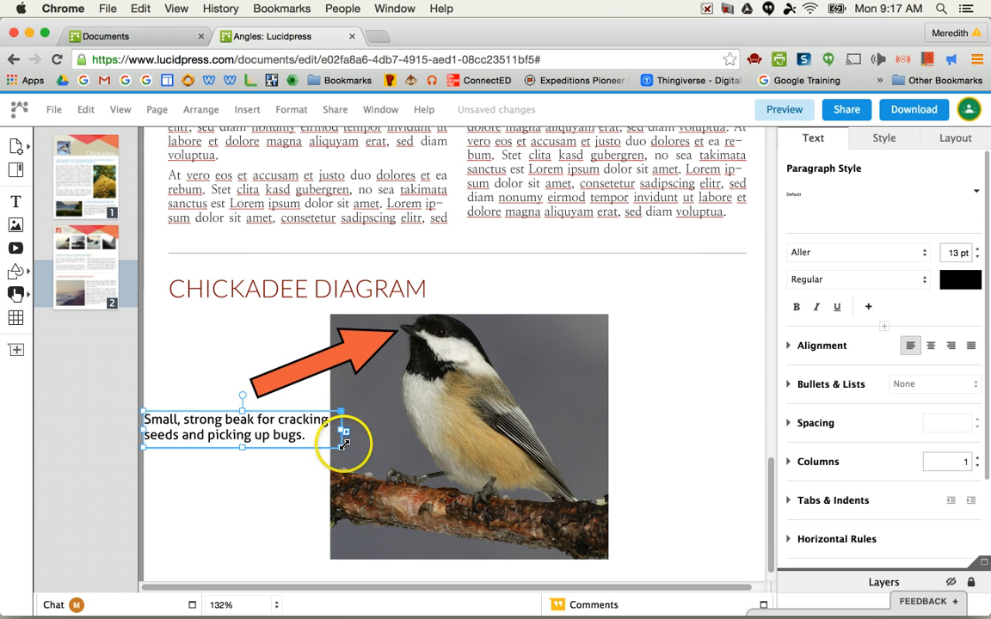
# Step: Narrow the beak text box so its text wraps onto four lines, and place it beside the tail of the orange arrow
pyautogui.moveTo(340, 447); pyautogui.dragTo(249, 484)
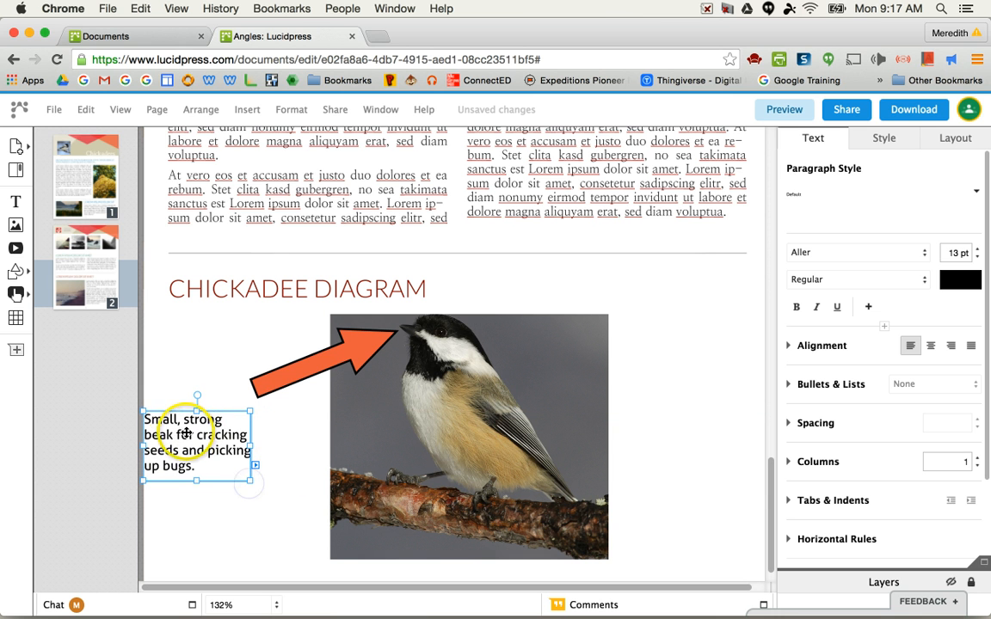
pyautogui.moveTo(171, 433); pyautogui.dragTo(169, 382)
pyautogui.click(218, 482)
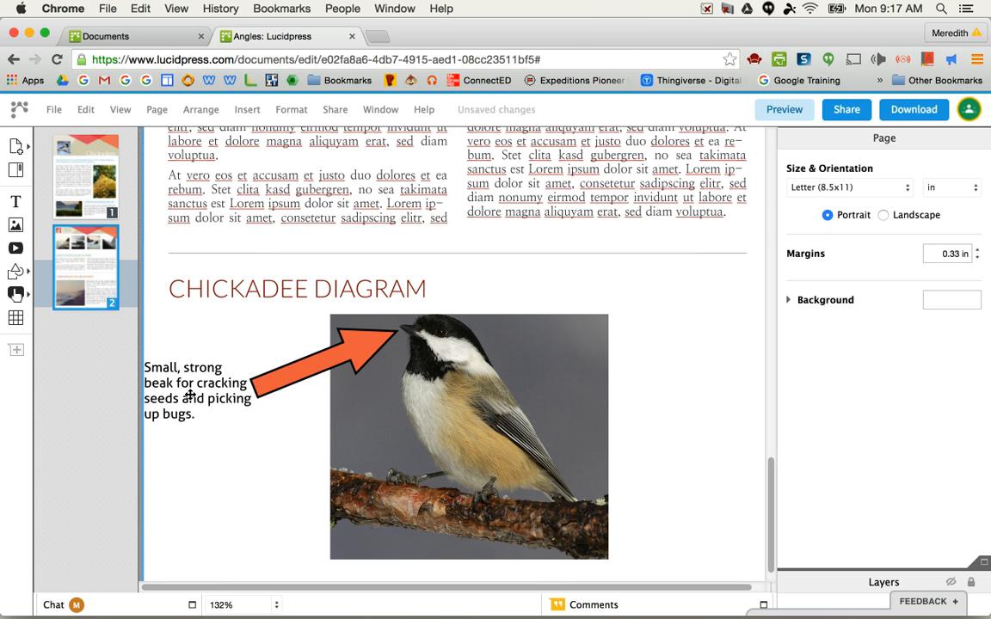
pyautogui.click(360, 352)
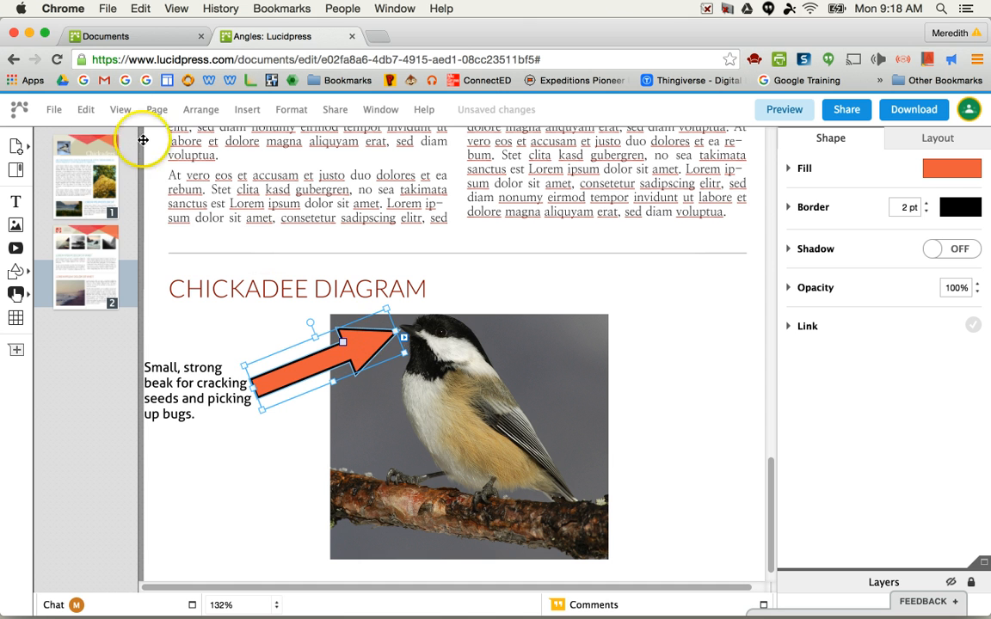
pyautogui.click(83, 109)
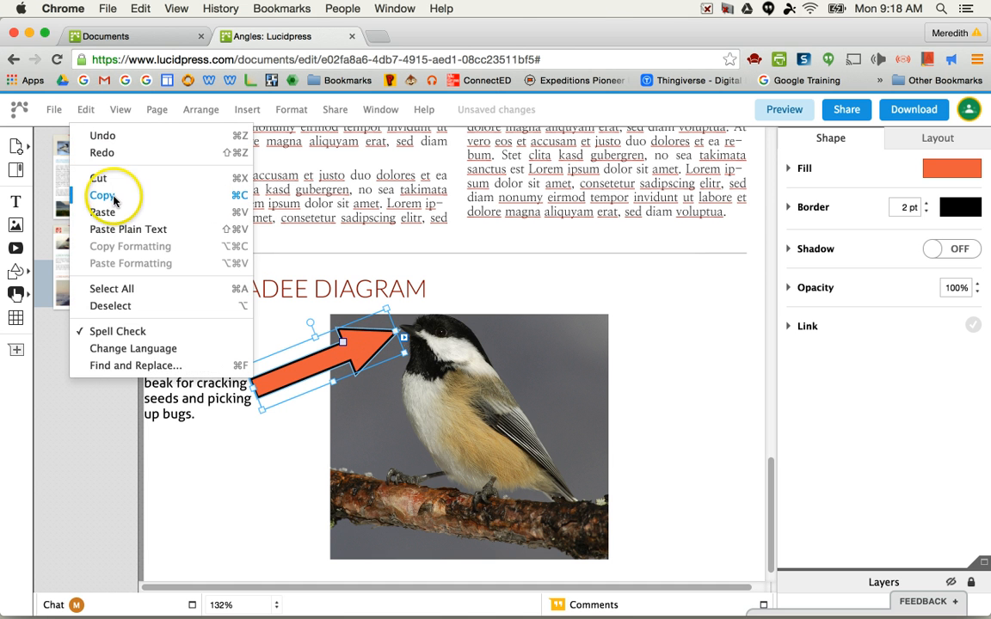
pyautogui.click(70, 398)
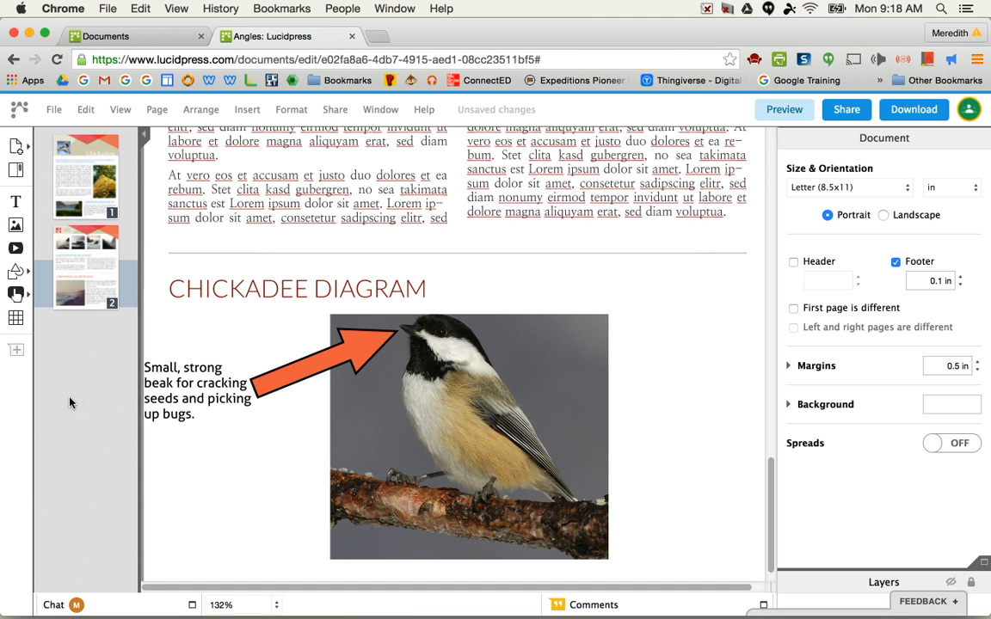
# Step: Copy the orange arrow that points at the beak and deselect it
pyautogui.click(300, 368)
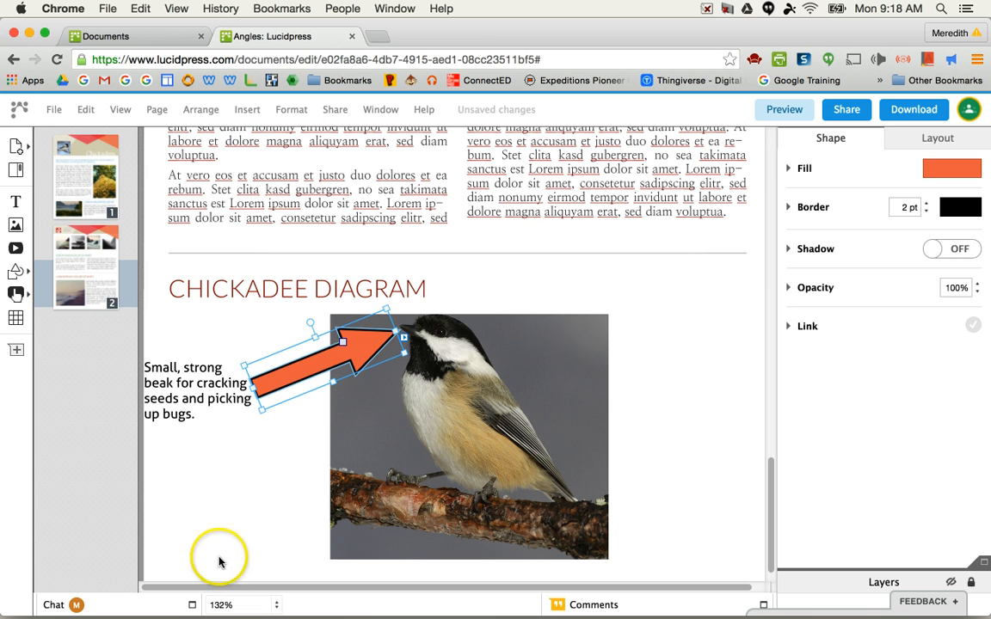
pyautogui.click(202, 349)
# Step: Try to paste the copied arrow onto page 2
pyautogui.click(84, 109)
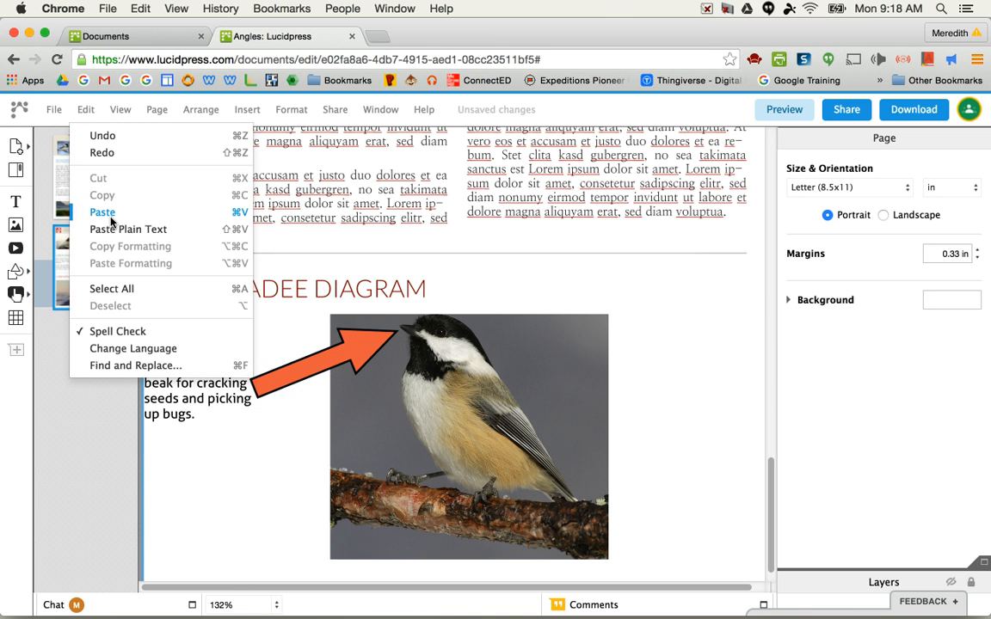
pyautogui.click(111, 221)
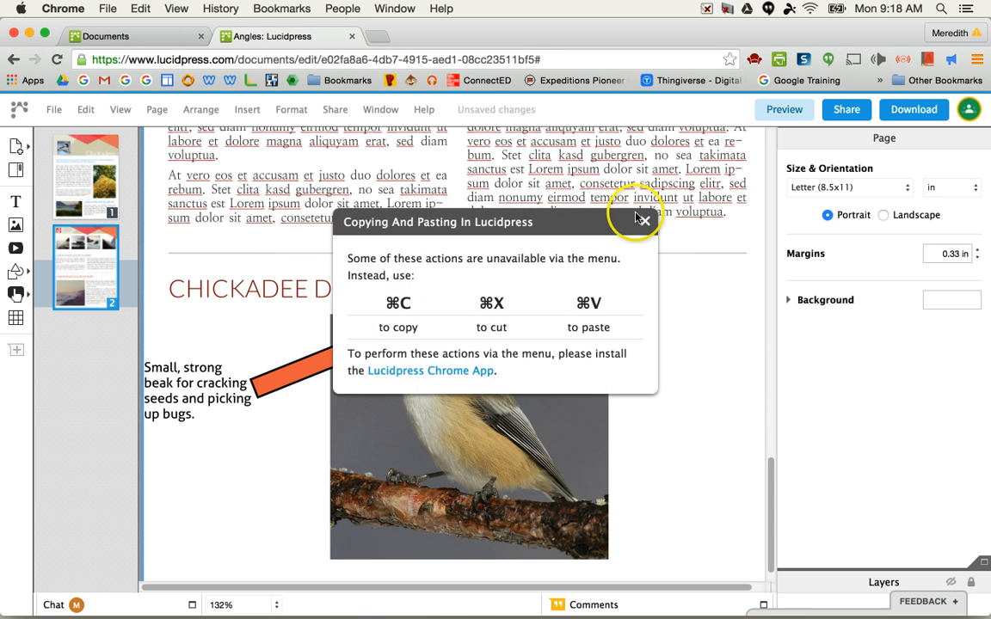
pyautogui.click(643, 221)
pyautogui.click(83, 109)
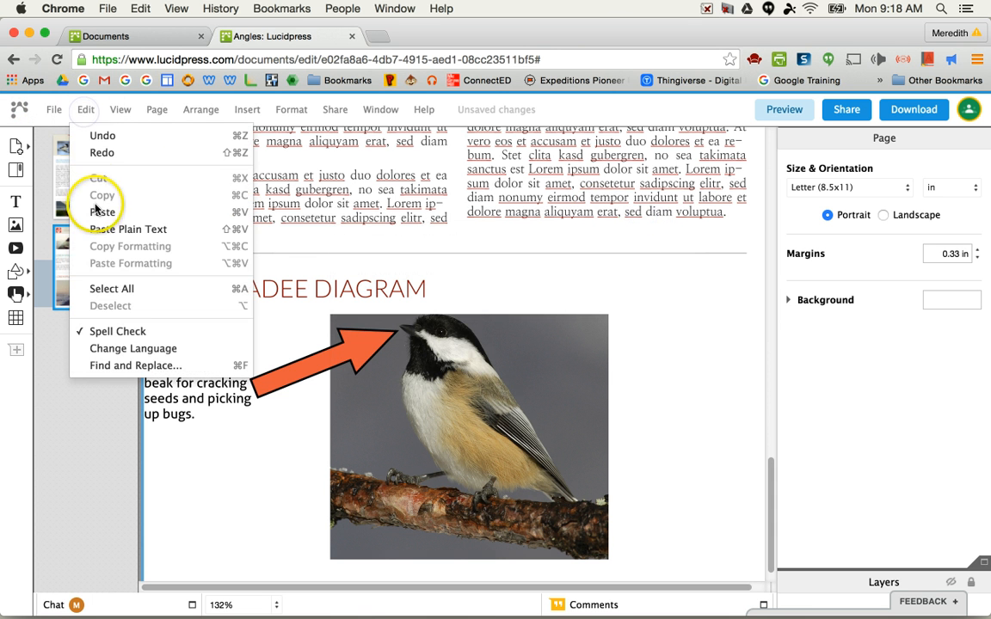
pyautogui.click(93, 211)
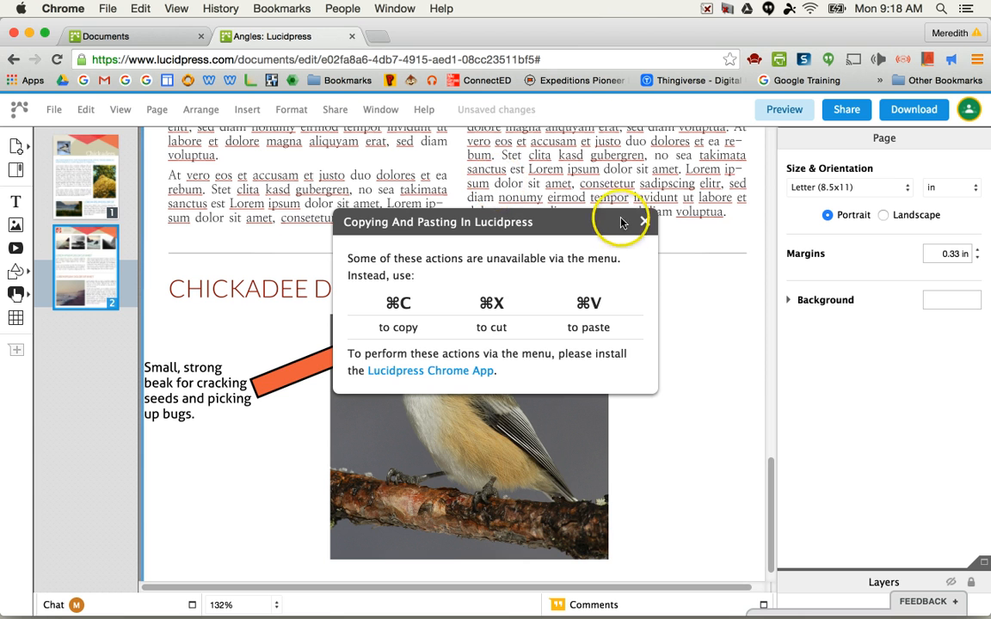
pyautogui.click(644, 224)
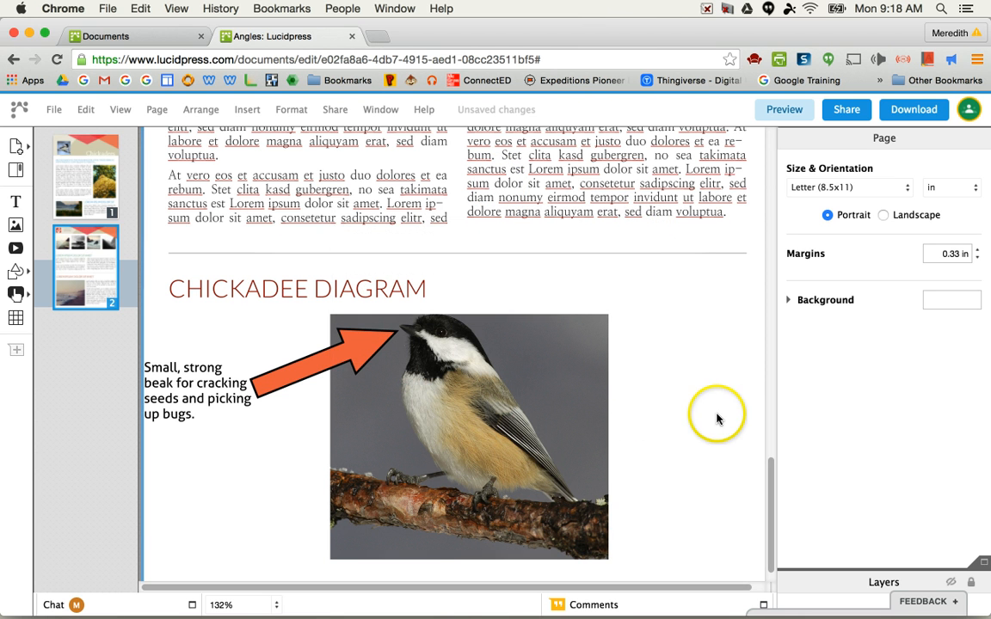
# Step: Paste a duplicate of the orange arrow, rotate it to point down to the left, and place its tip on the chickadee's wing
pyautogui.press('super+v')
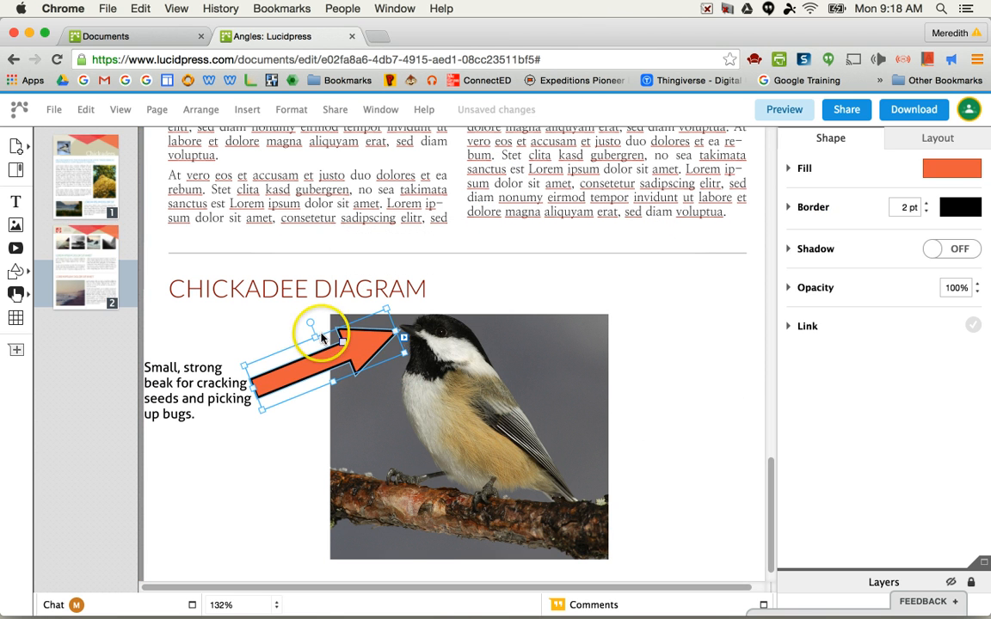
pyautogui.moveTo(357, 355); pyautogui.dragTo(436, 409)
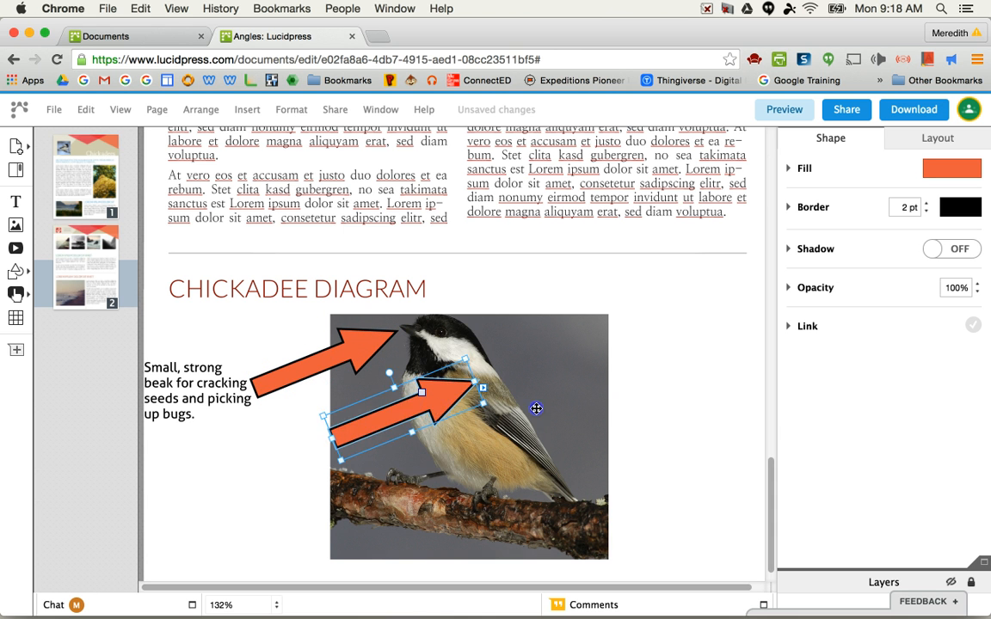
pyautogui.moveTo(536, 408); pyautogui.dragTo(556, 397)
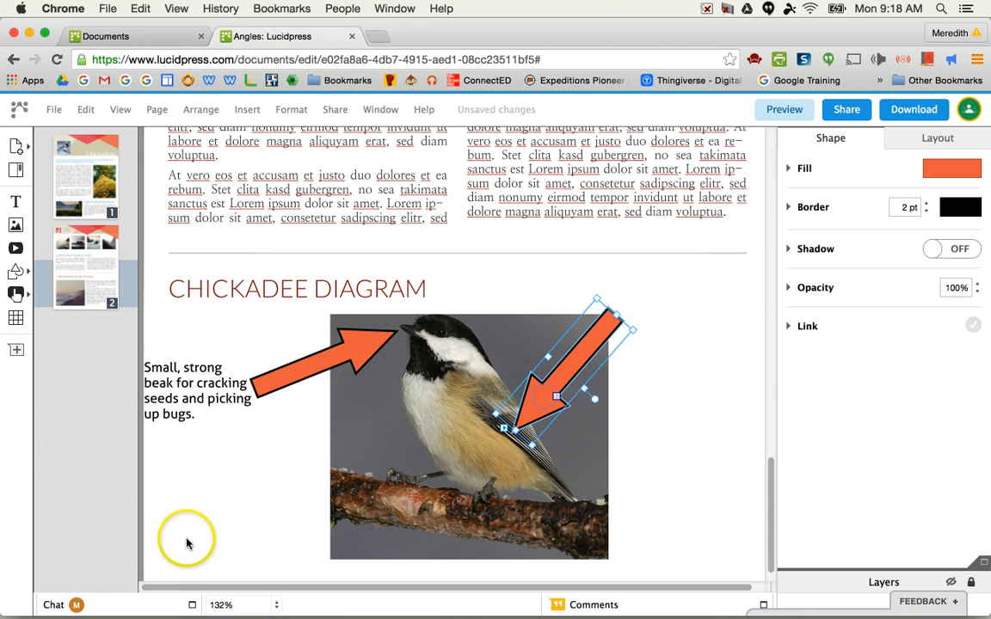
# Step: Duplicate the beak text box and place the copy beside the tail of the wing arrow
pyautogui.click(176, 410)
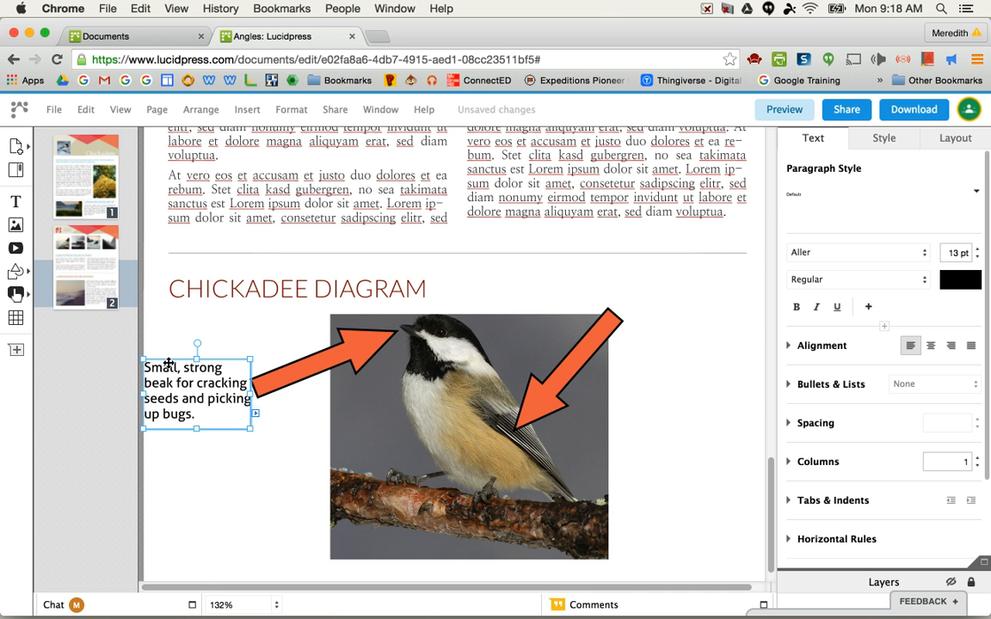
pyautogui.press('super+c')
pyautogui.click(205, 478)
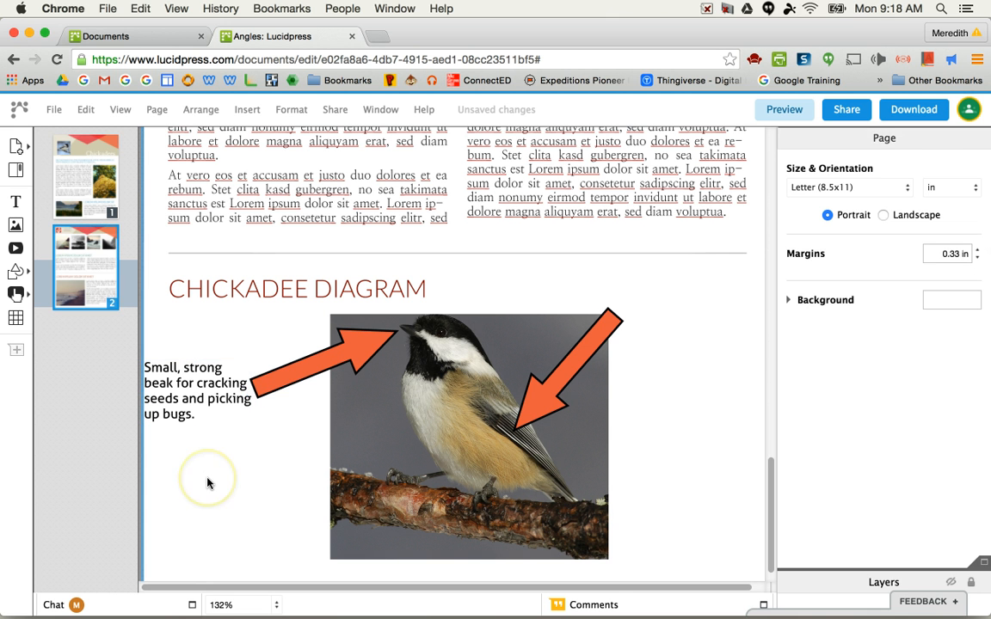
pyautogui.press('super+v')
pyautogui.moveTo(198, 411); pyautogui.dragTo(625, 277)
# Step: Replace the duplicated label's text with "Wings allow for flight and escaping predators"
pyautogui.doubleClick(688, 332)
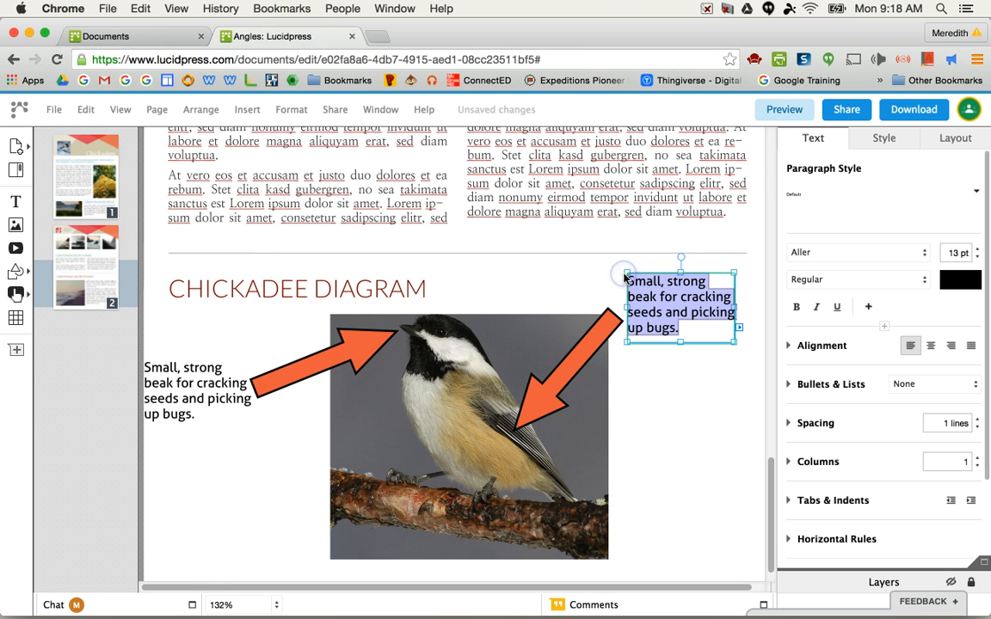
pyautogui.write('Wings allow for flight an')
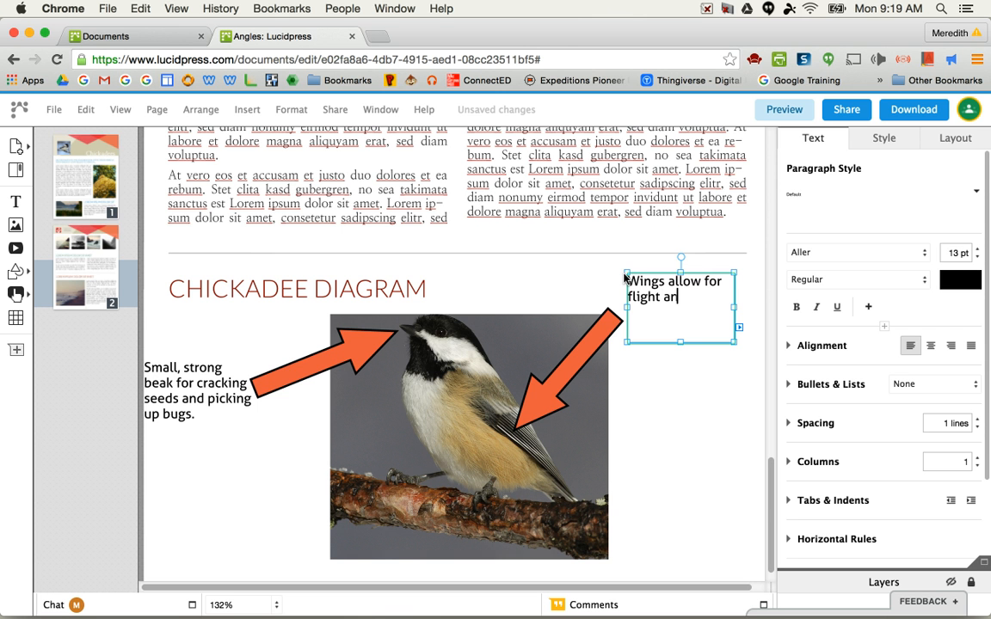
pyautogui.write('d escaping predators')
pyautogui.click(650, 380)
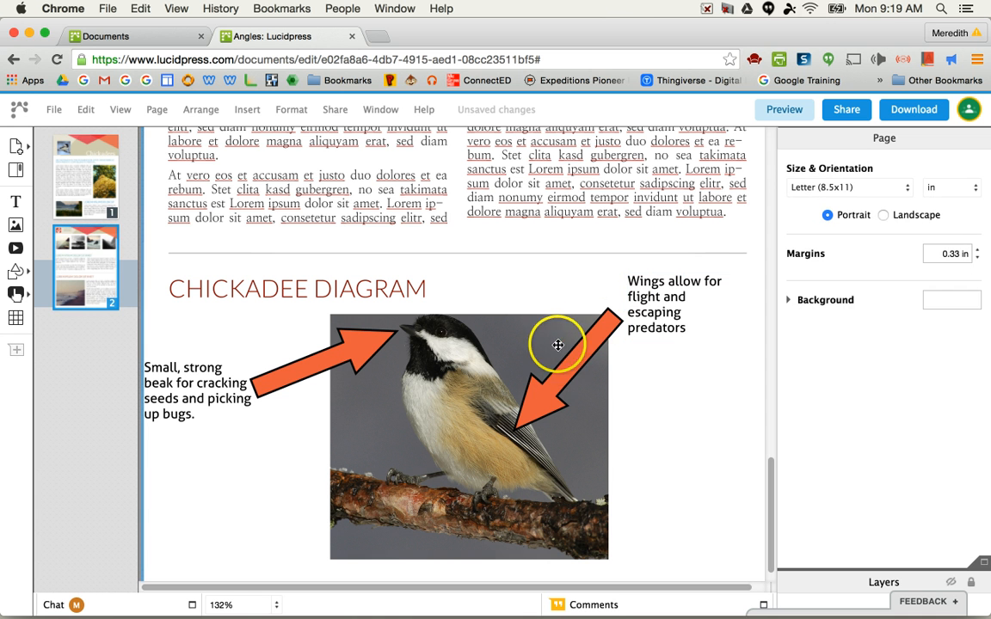